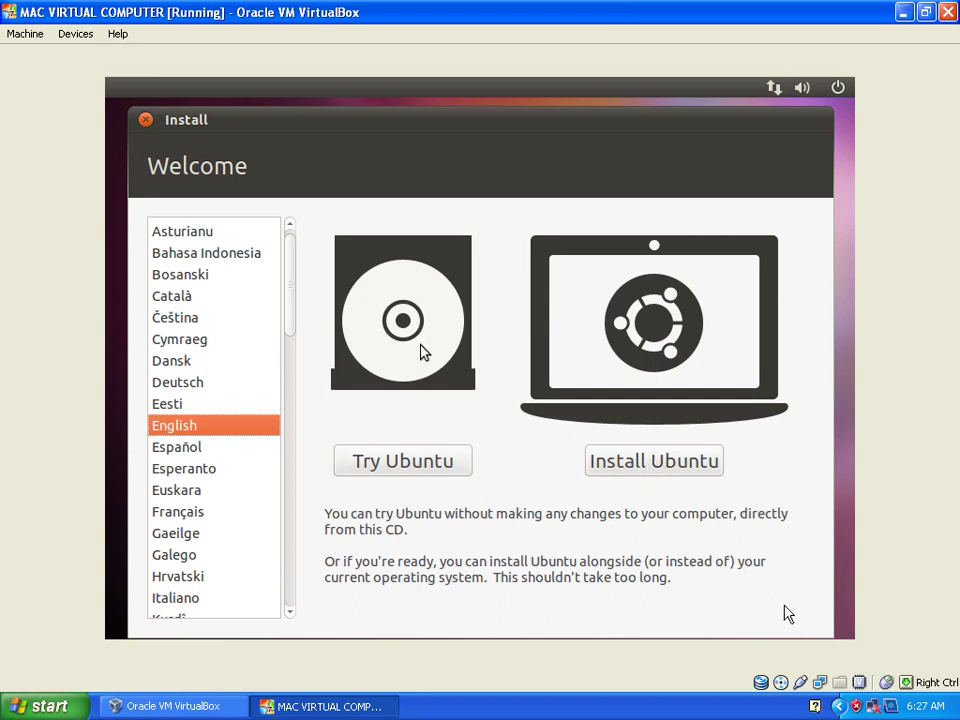
# Start installing Ubuntu in English from the installer's Welcome screen.
pyautogui.click(630, 456)
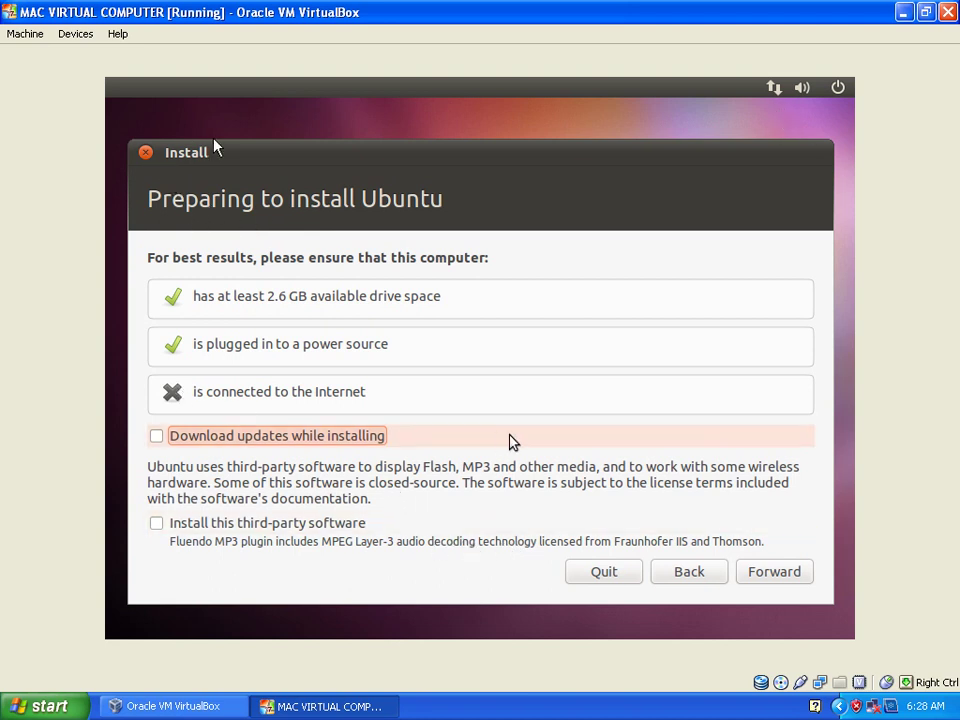
# Continue past the preparation checks without downloading updates or third-party software.
pyautogui.click(779, 575)
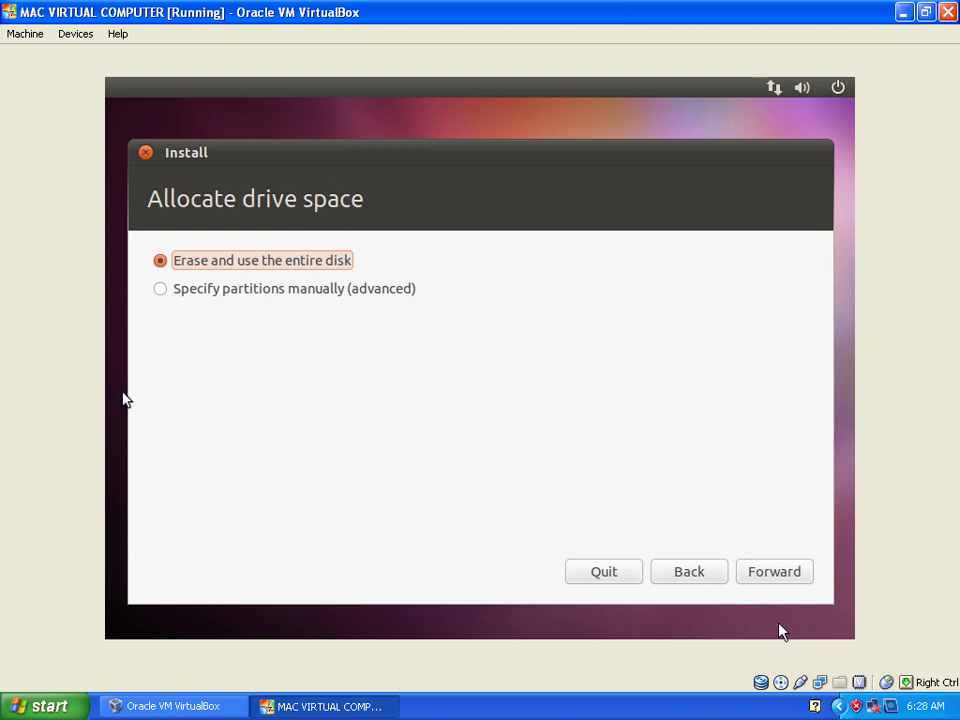
# Choose 'Specify partitions manually (advanced)' and select /dev/sda1 in the partition table.
pyautogui.click(165, 292)
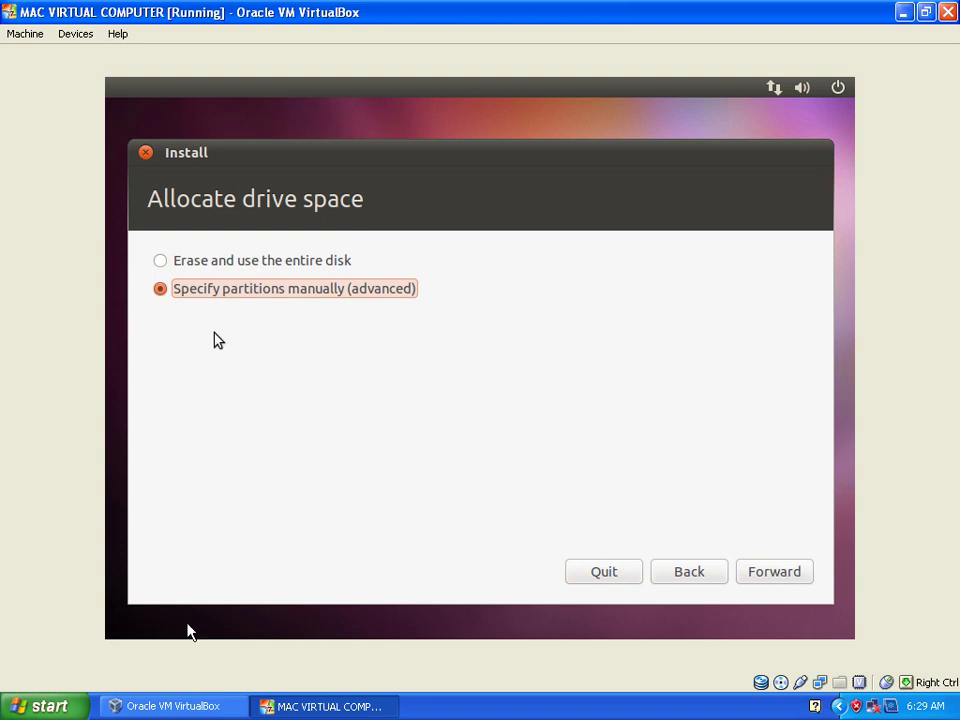
pyautogui.click(783, 576)
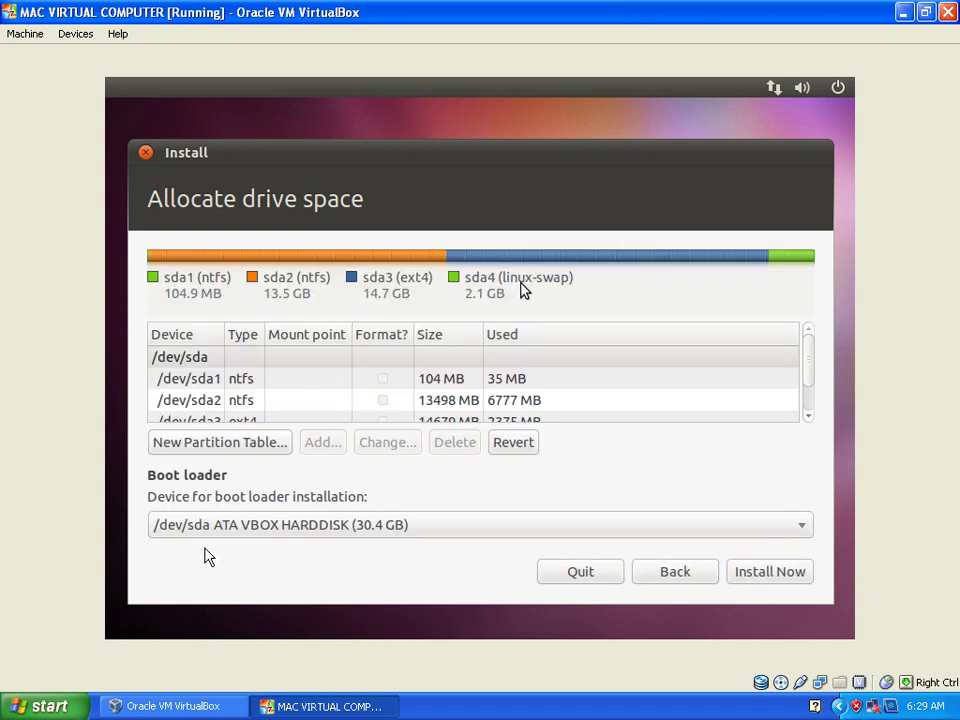
pyautogui.click(240, 388)
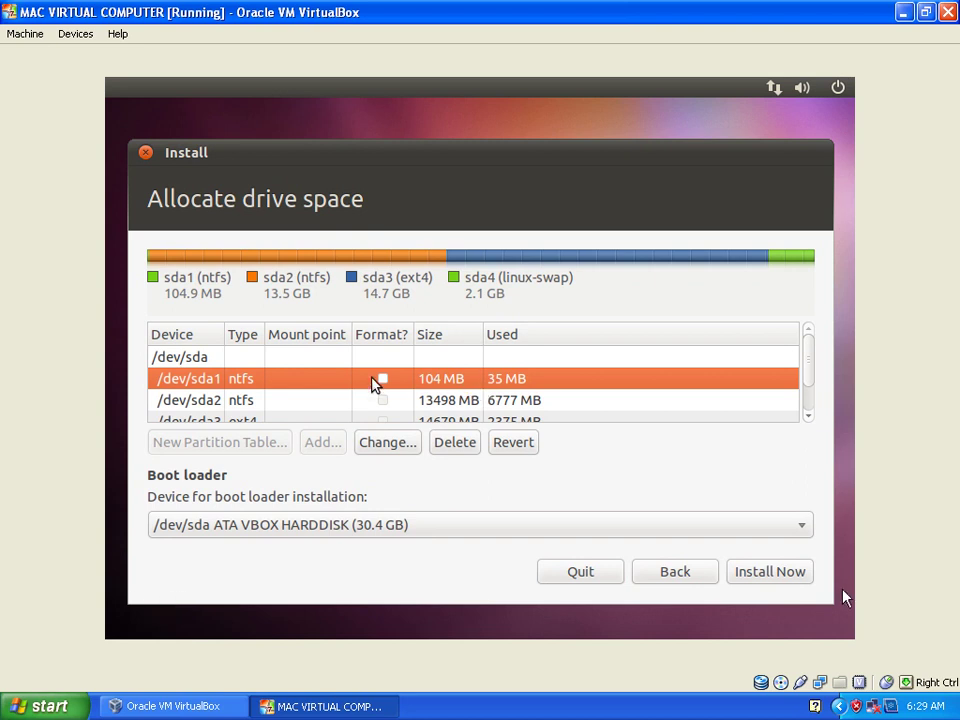
# Edit /dev/sda3 to use Ext4, be formatted, and mount at /.
pyautogui.click(249, 410)
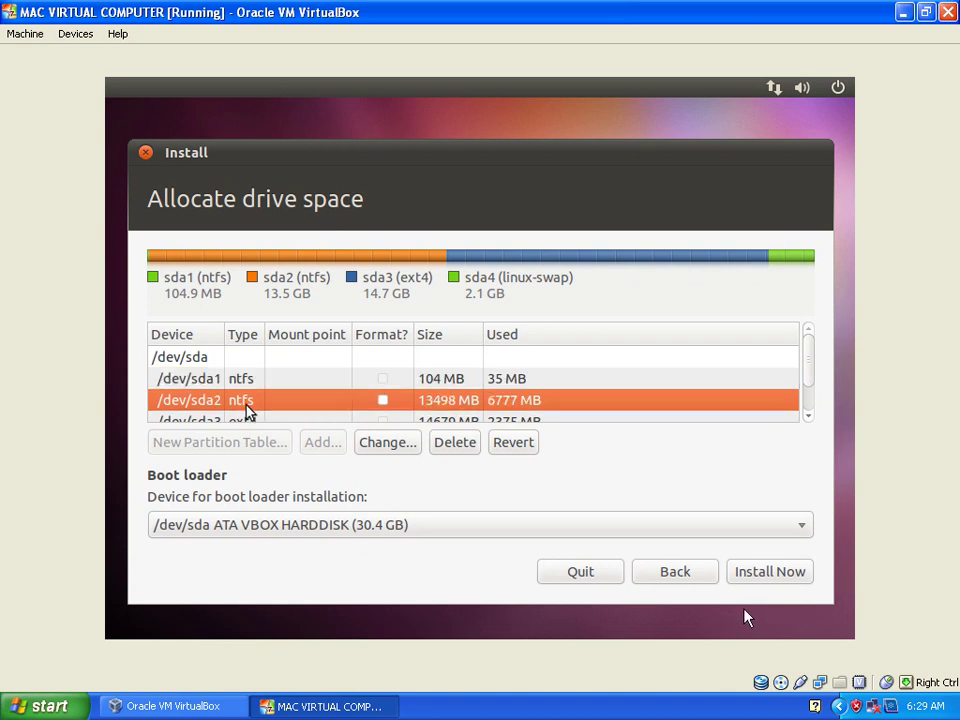
pyautogui.scroll(-2, 300, 403)
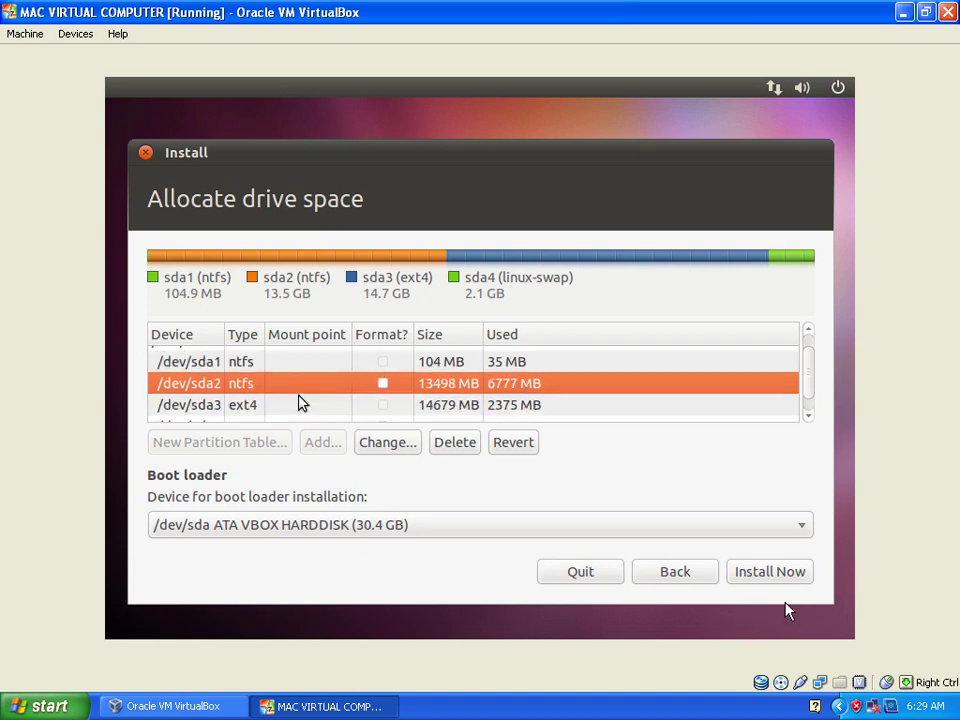
pyautogui.click(237, 394)
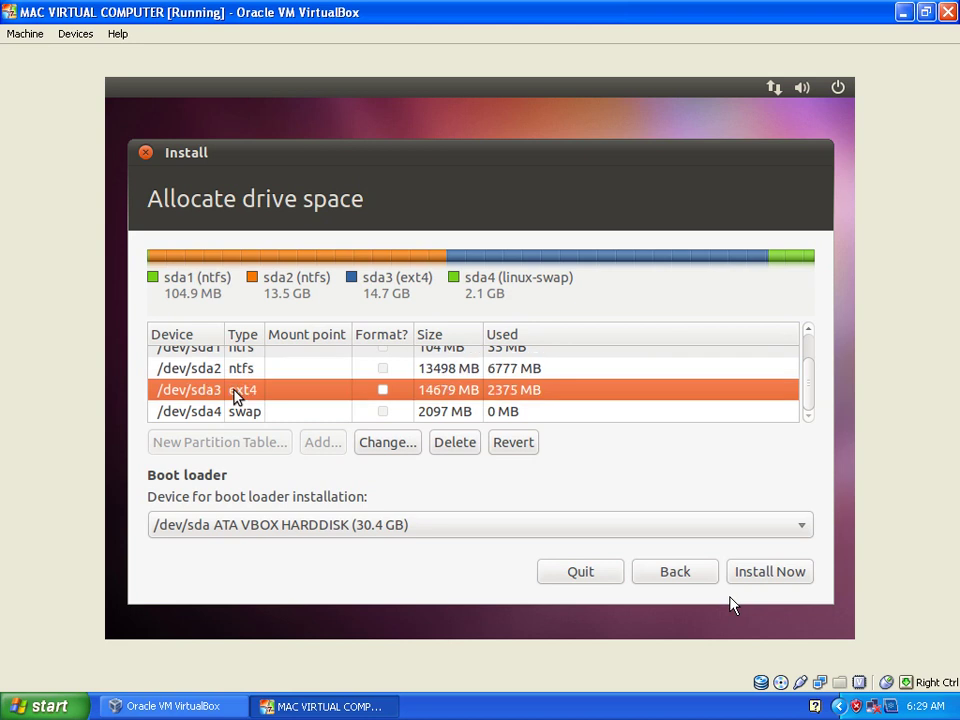
pyautogui.click(400, 444)
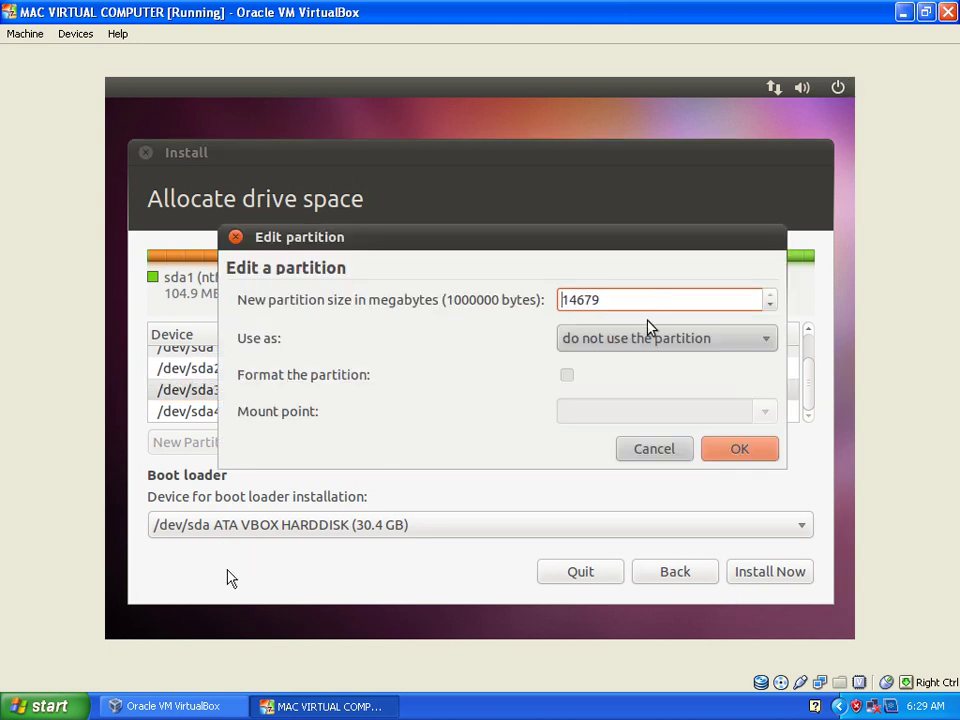
pyautogui.click(766, 339)
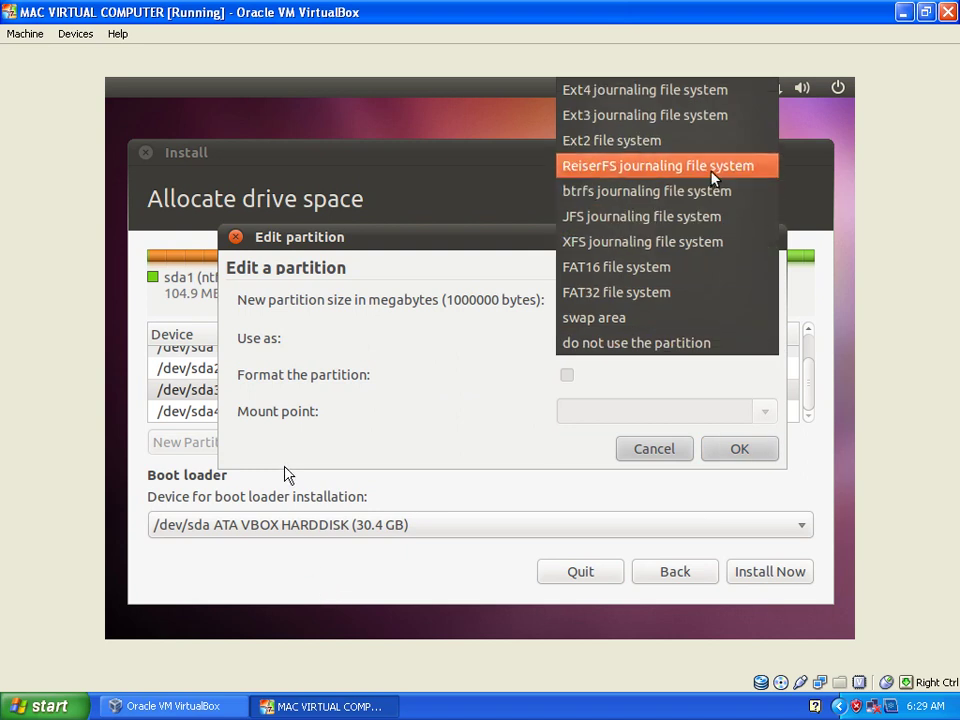
pyautogui.click(672, 97)
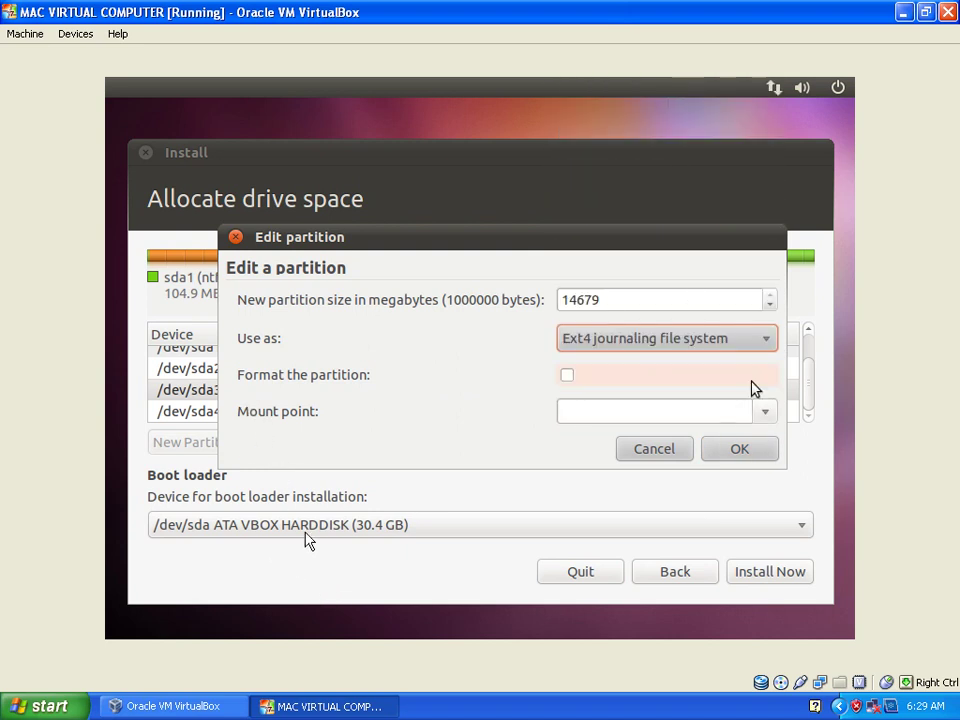
pyautogui.click(566, 384)
pyautogui.click(768, 413)
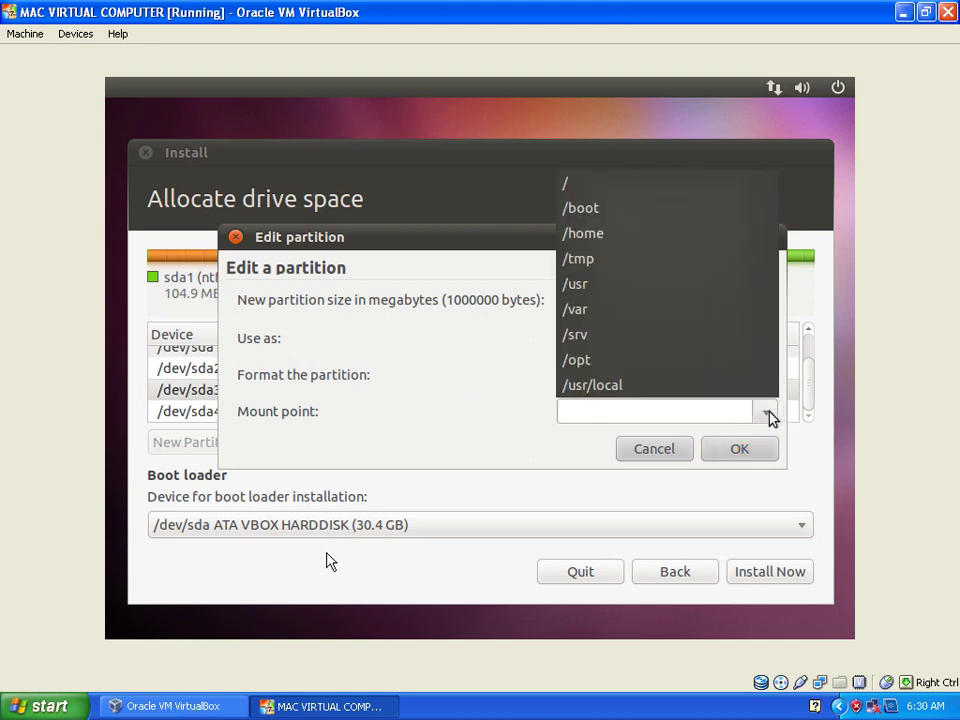
pyautogui.click(621, 184)
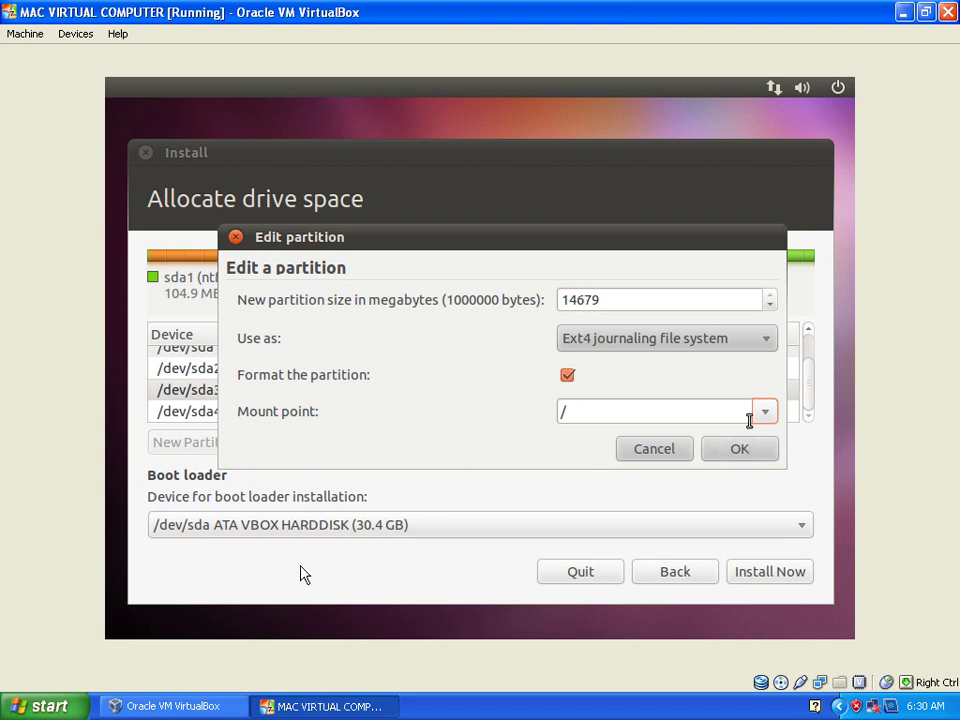
pyautogui.click(765, 413)
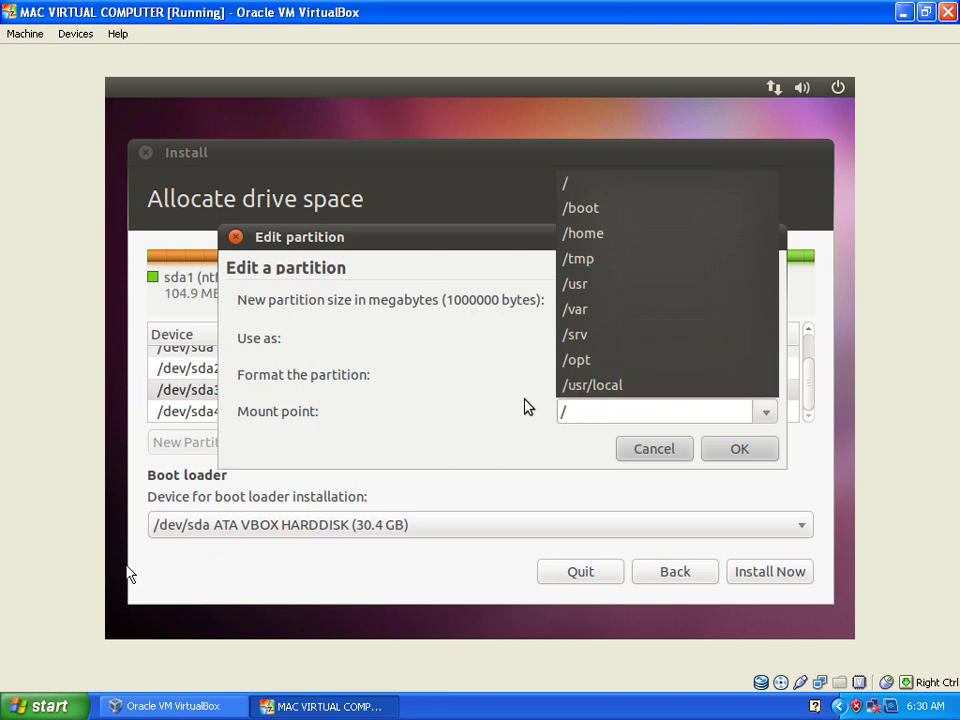
pyautogui.click(590, 184)
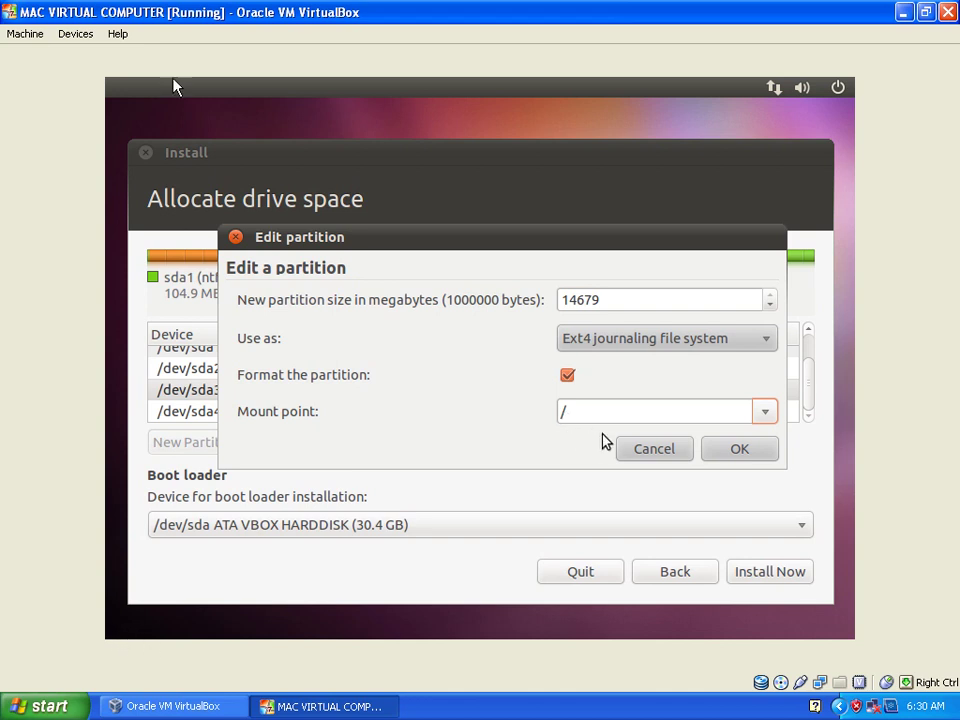
pyautogui.click(735, 450)
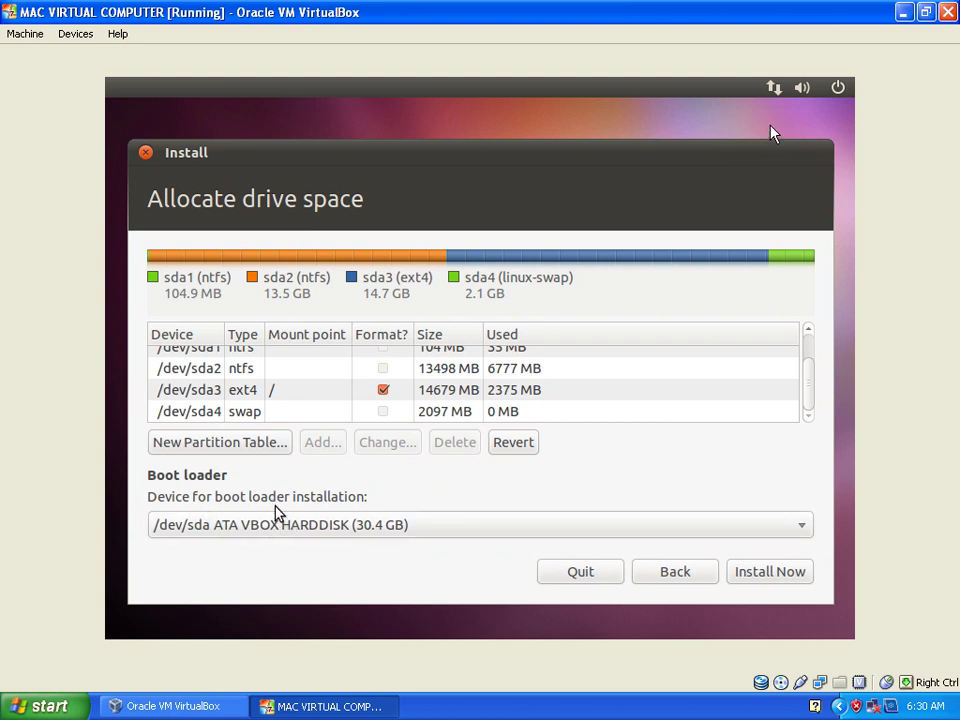
# Keep /dev/sda4 as the unchanged swap area and begin installation with Install Now.
pyautogui.click(385, 413)
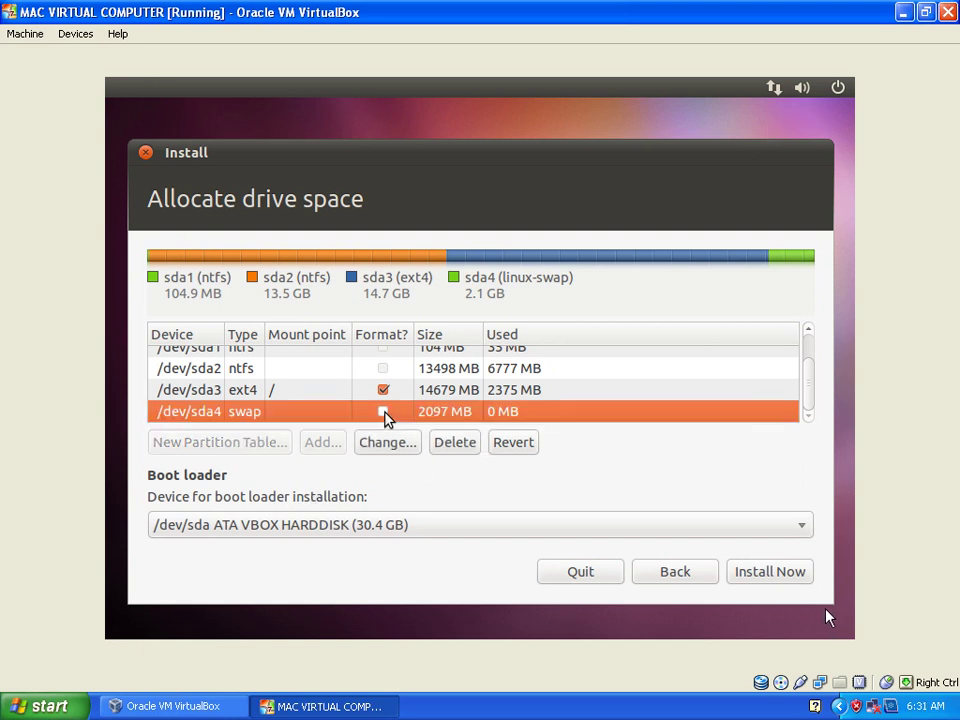
pyautogui.click(410, 446)
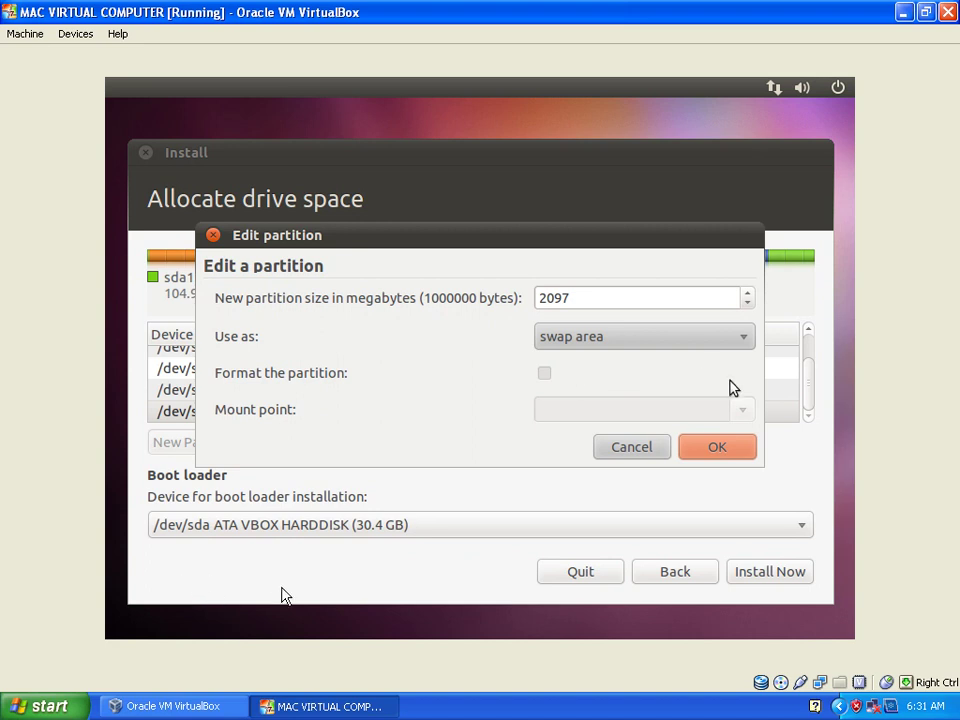
pyautogui.click(713, 447)
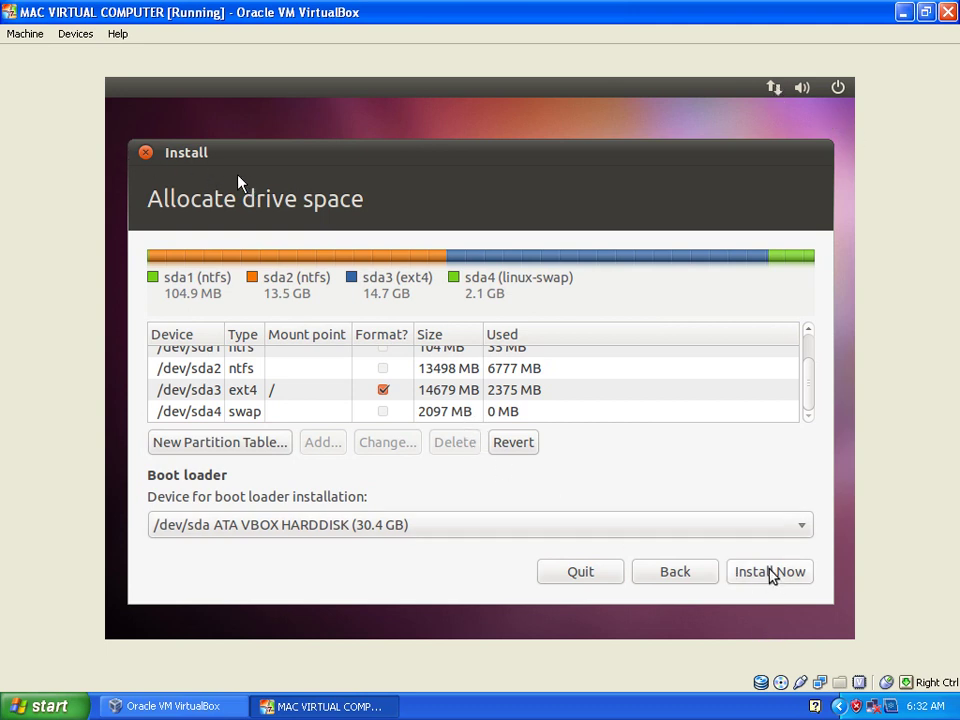
pyautogui.click(770, 572)
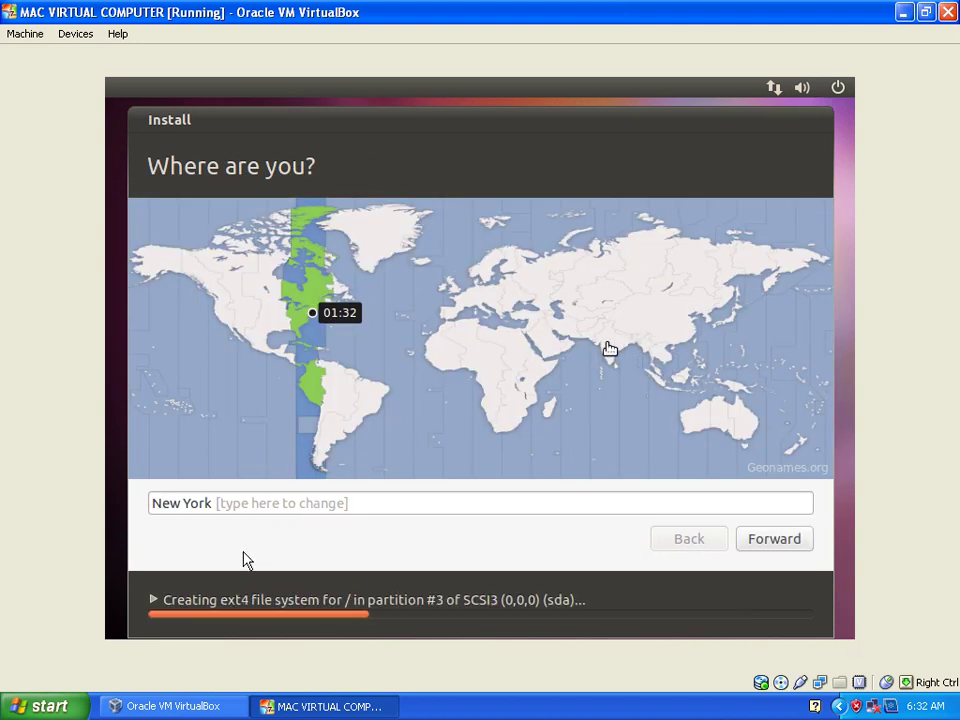
# Set the location to Kolkata, India, and proceed to the keyboard layout page.
pyautogui.click(610, 348)
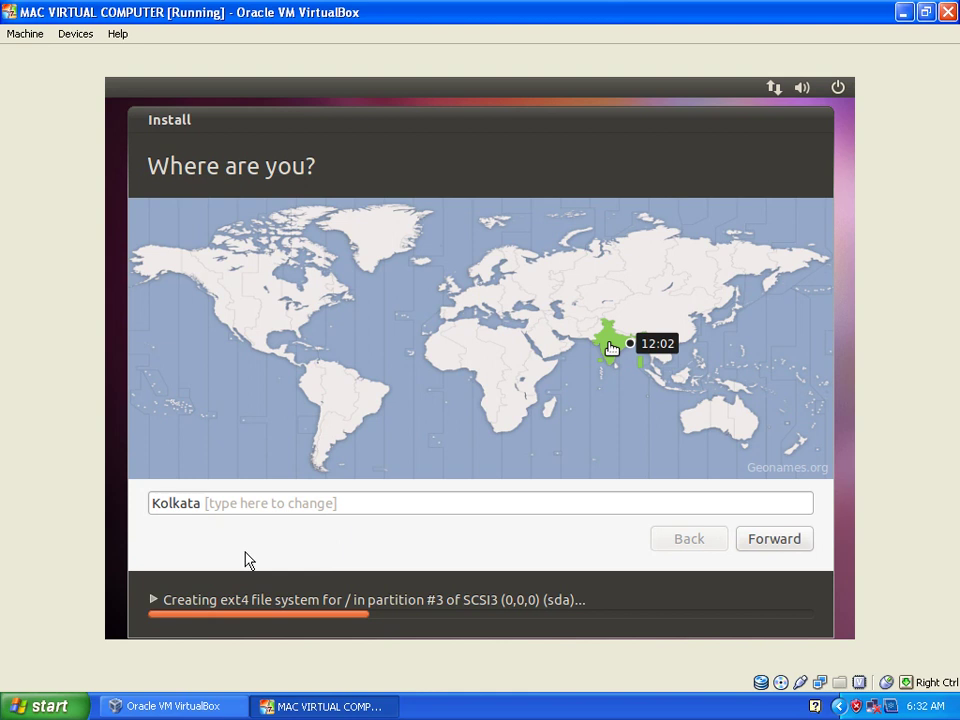
pyautogui.click(790, 543)
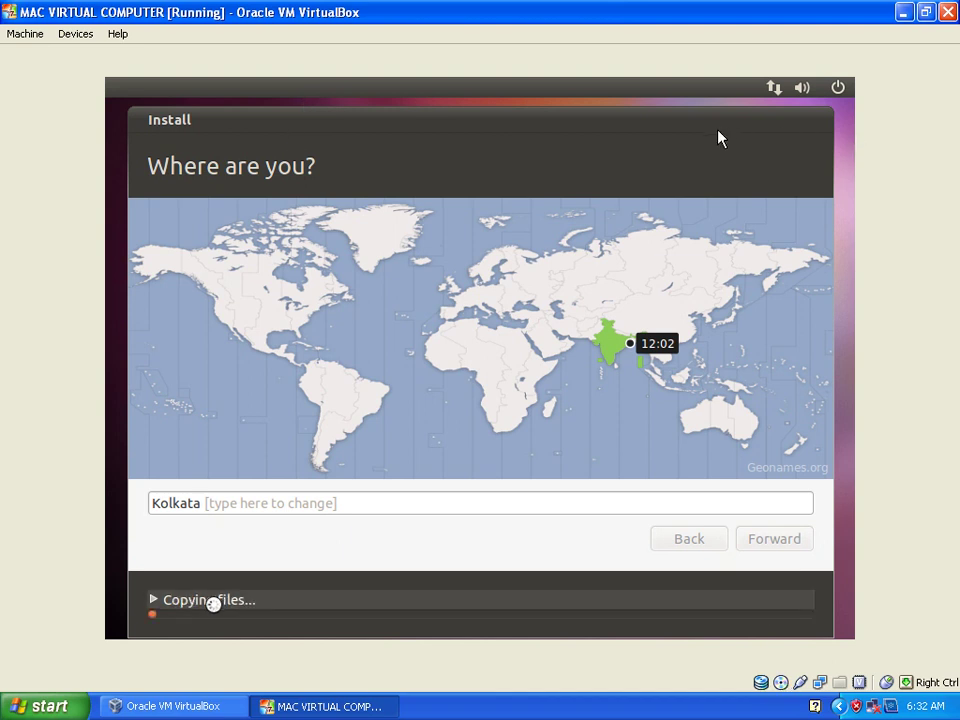
pyautogui.press('Return')
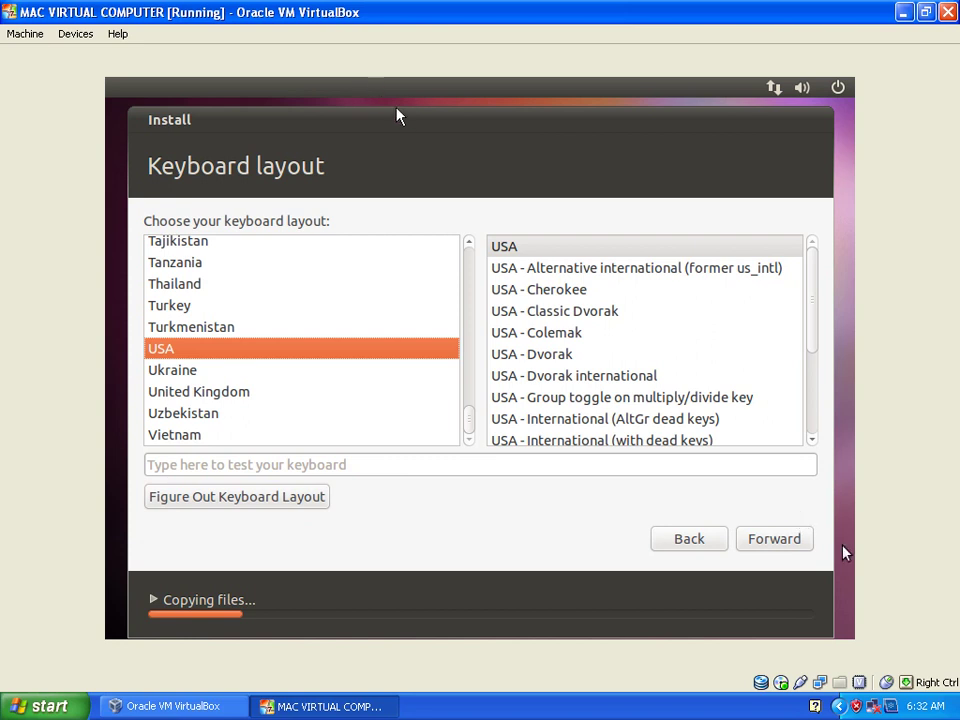
# Keep USA as the keyboard layout and continue to the account page.
pyautogui.click(776, 541)
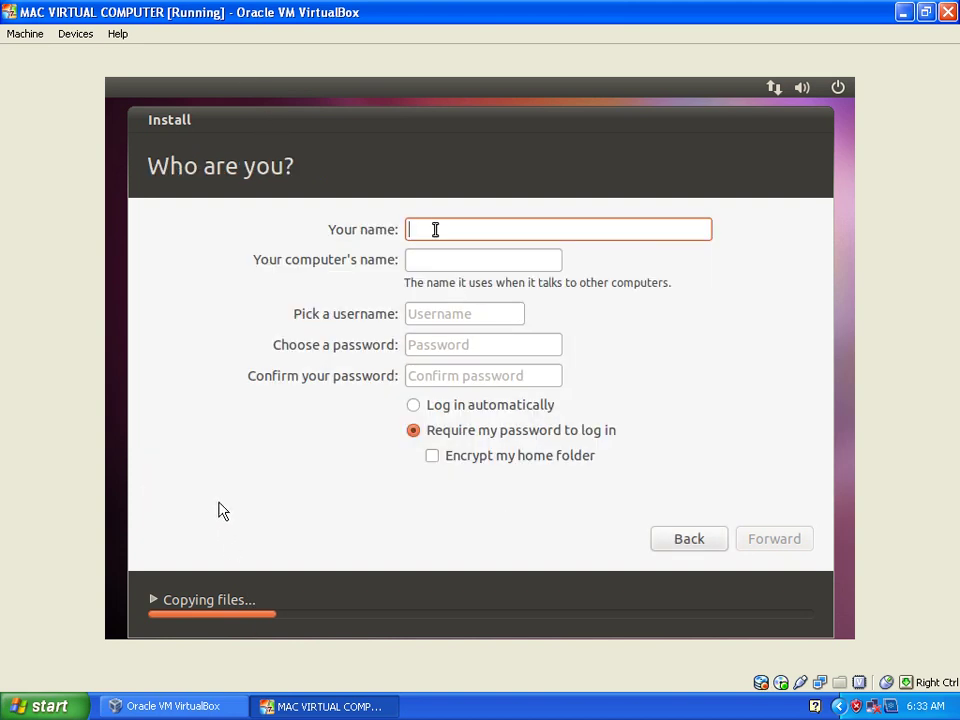
# Enter the user's name and replace 'VirtualBox' in the computer name with 'Desktop'.
pyautogui.write('mac')
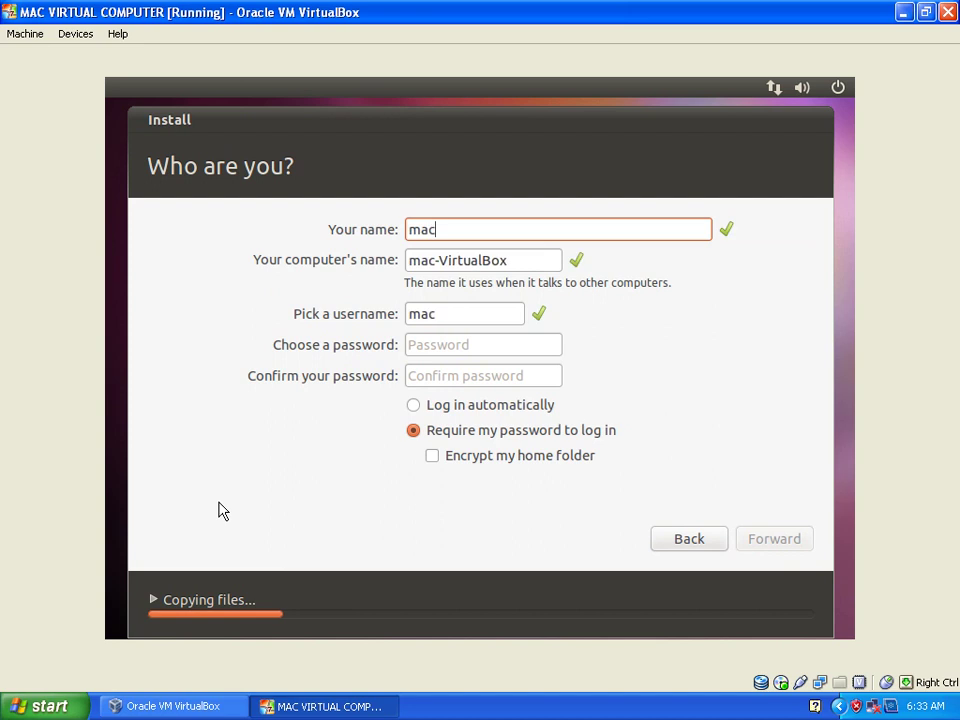
pyautogui.click(505, 260)
pyautogui.moveTo(505, 260); pyautogui.dragTo(441, 260)
pyautogui.write('D')
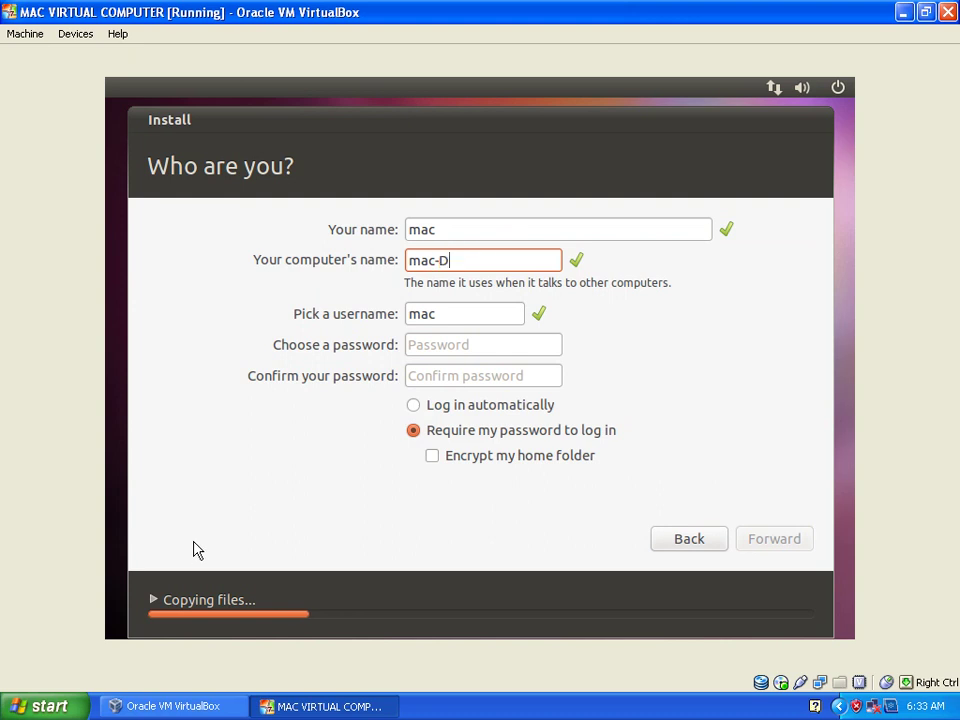
pyautogui.write('esktop')
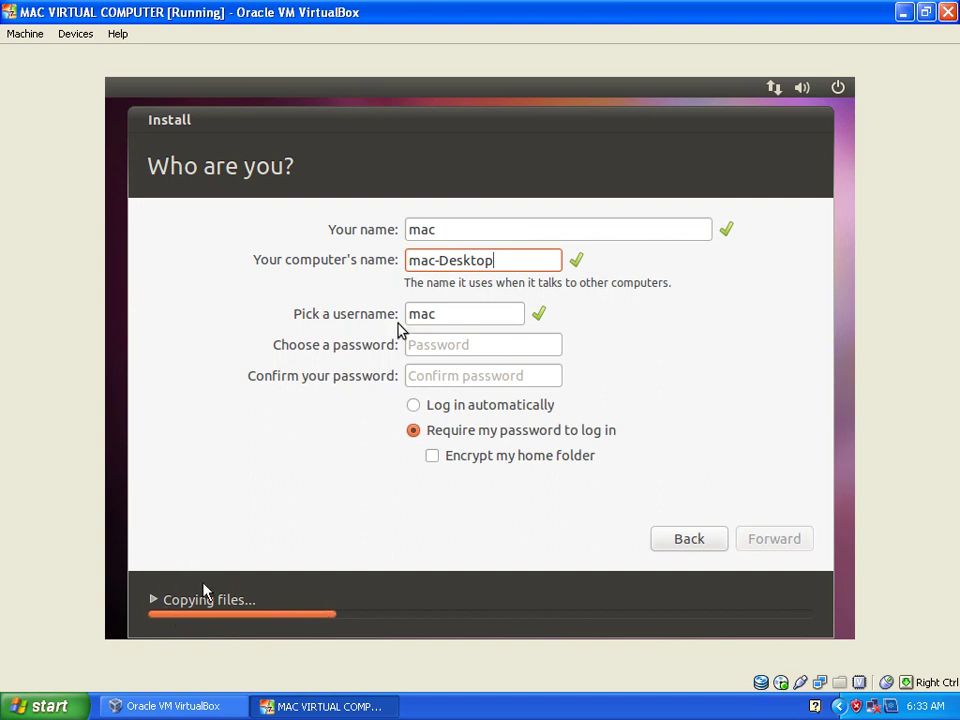
# Enter and confirm the account password, then submit the account details.
pyautogui.click(453, 343)
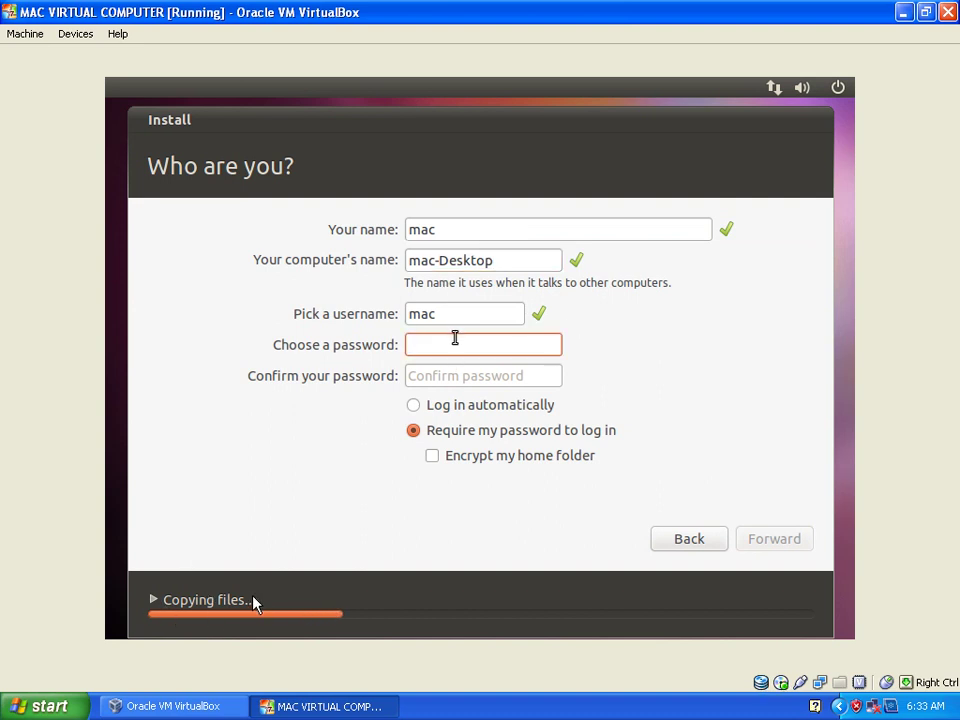
pyautogui.write('•••••••••••')
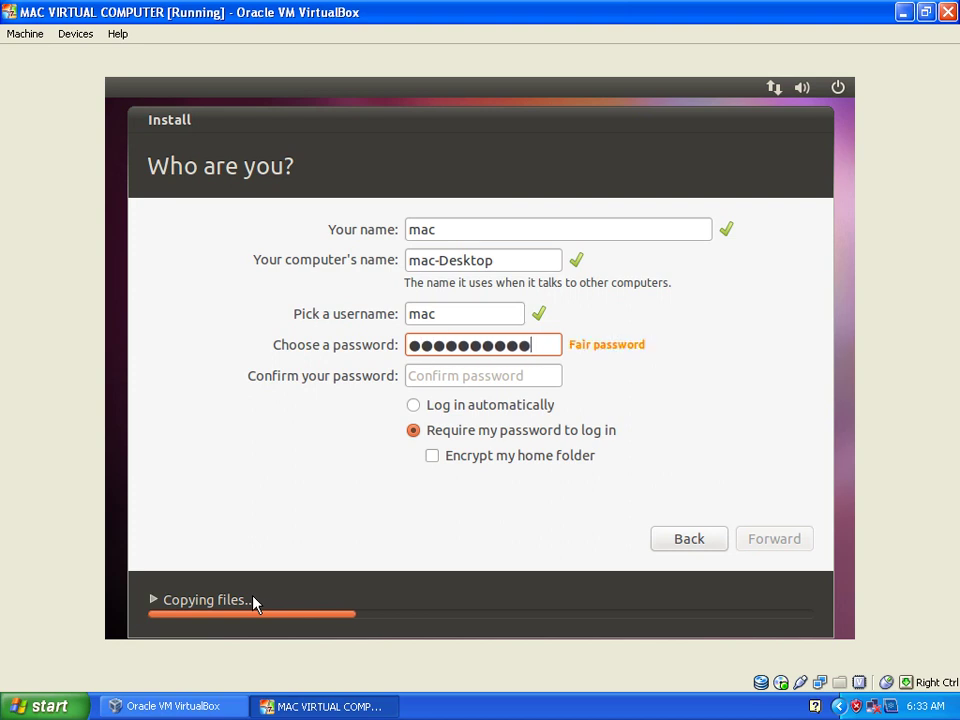
pyautogui.press('Tab')
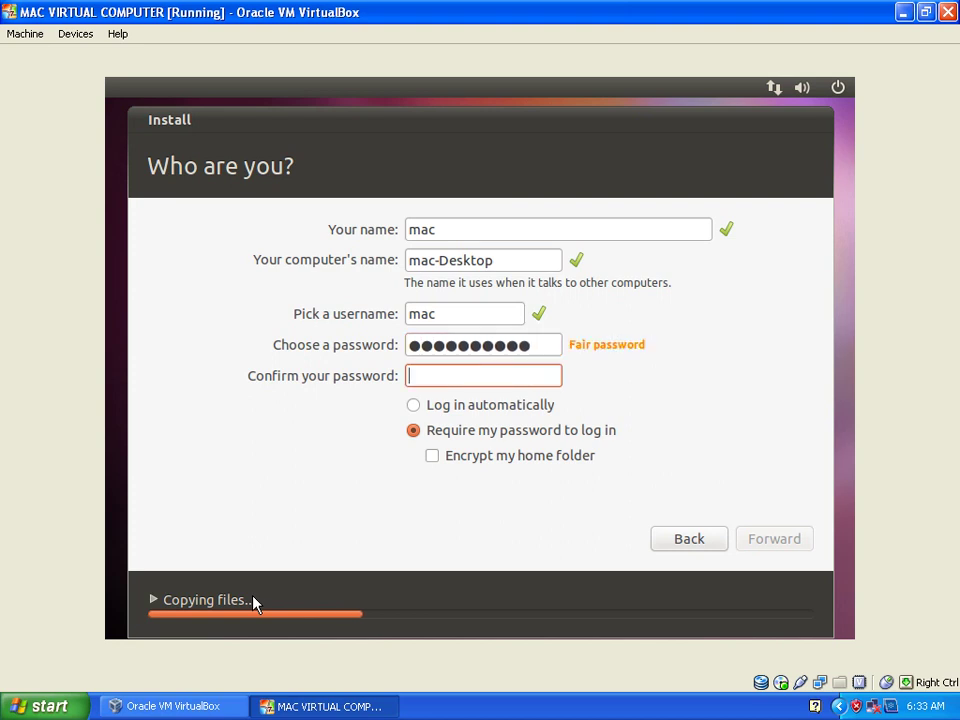
pyautogui.write('••••••••••')
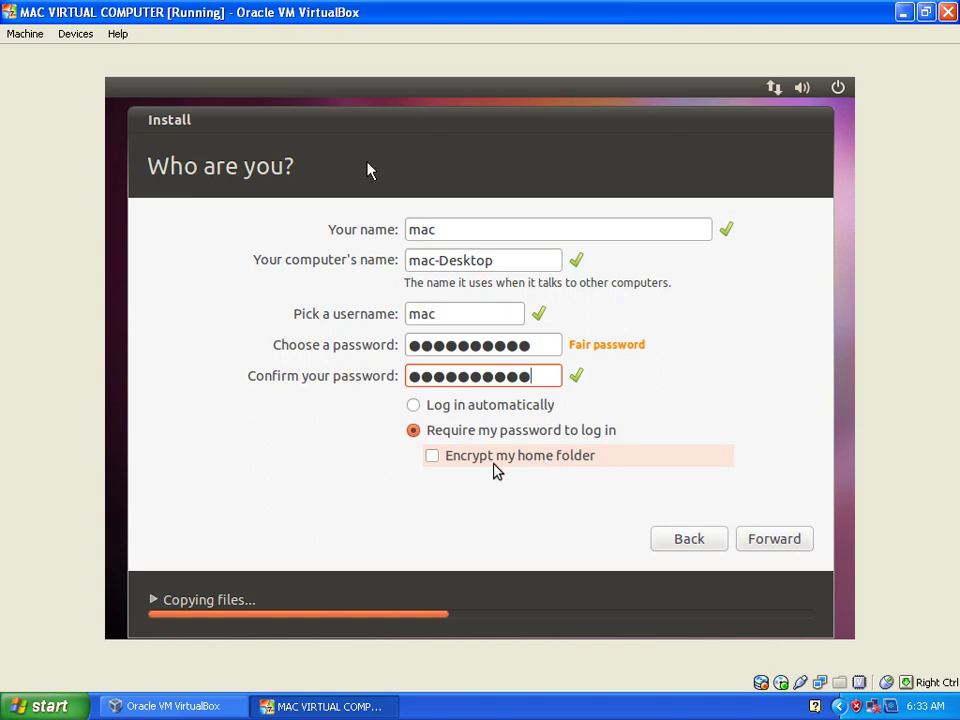
pyautogui.click(770, 541)
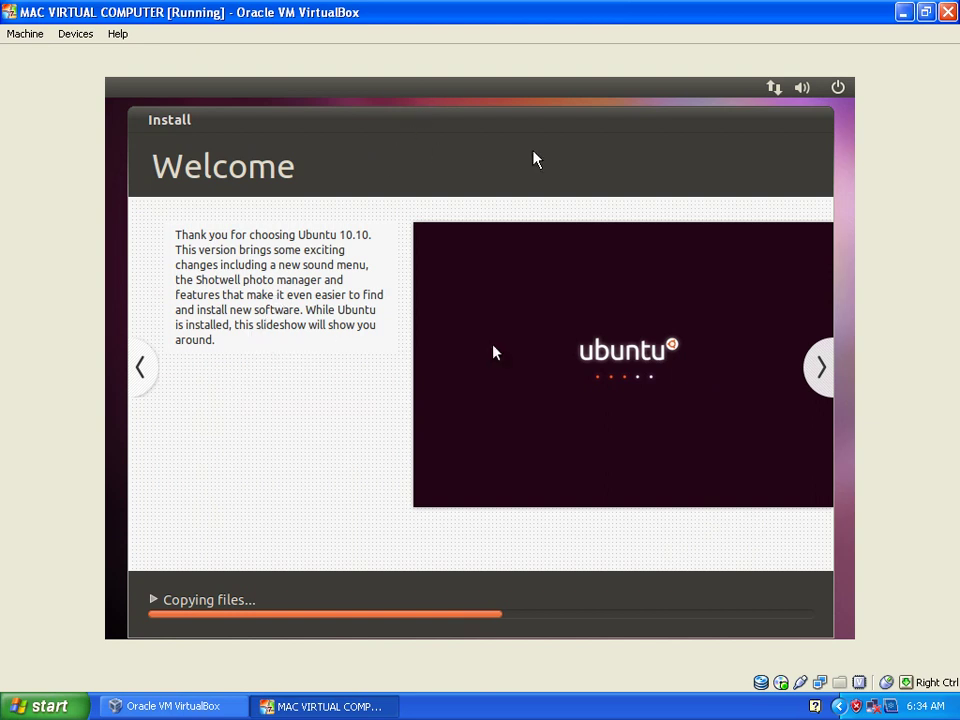
# Advance the installer slideshow to the 'Get free software' slide.
pyautogui.click(824, 367)
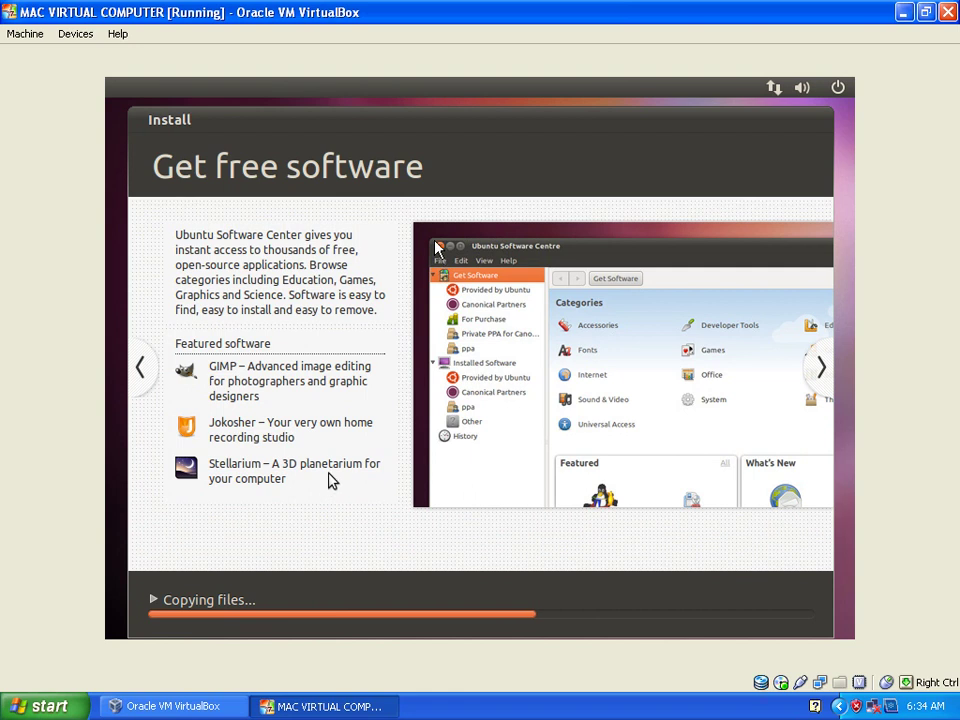
# Page the slideshow forward through the photos and music slides to the email and chat slide.
pyautogui.click(818, 368)
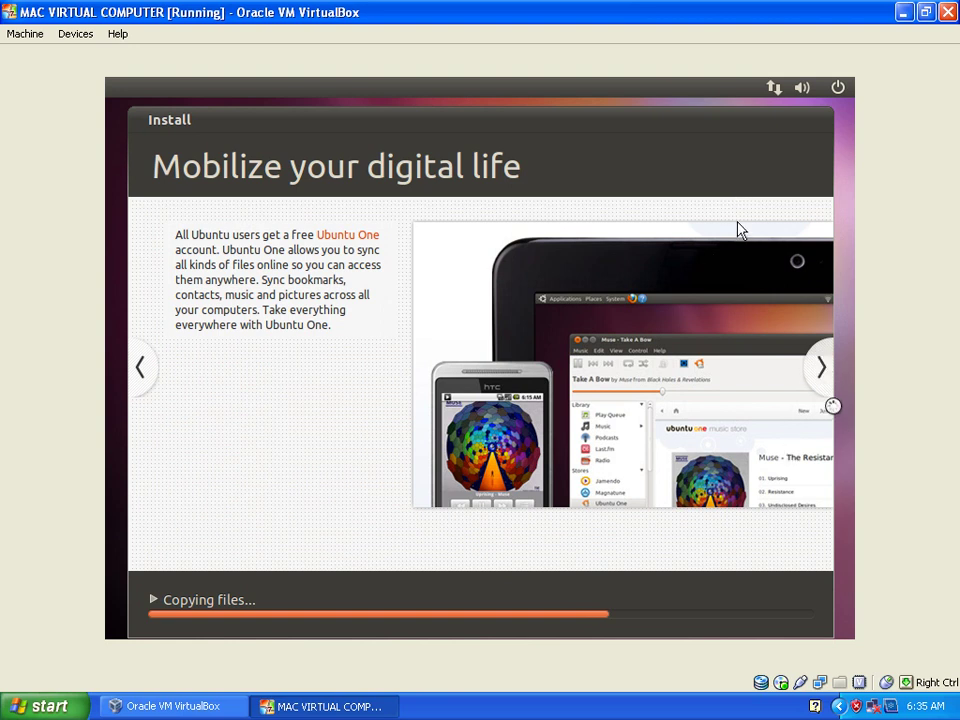
pyautogui.click(822, 370)
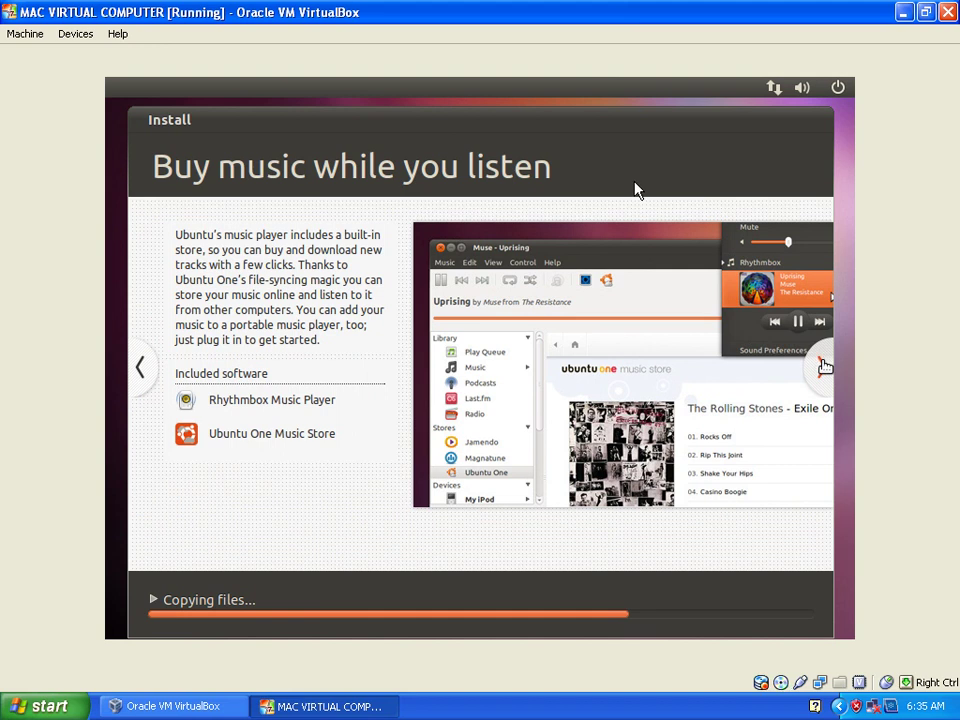
pyautogui.click(823, 367)
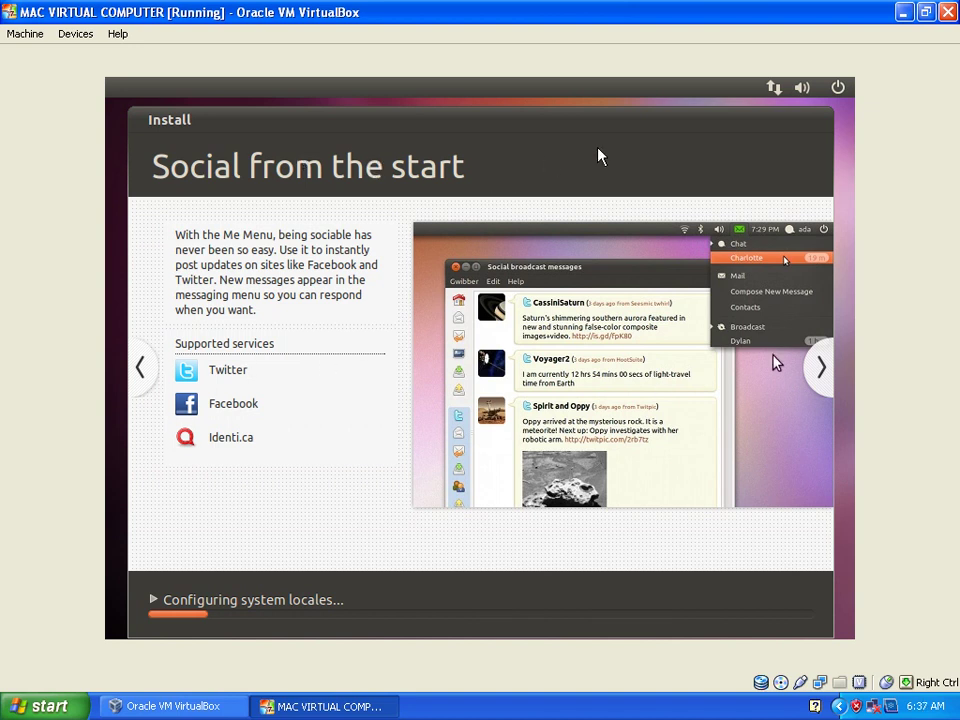
# Advance the Ubuntu installer slideshow to the Browse the web slide.
pyautogui.click(817, 388)
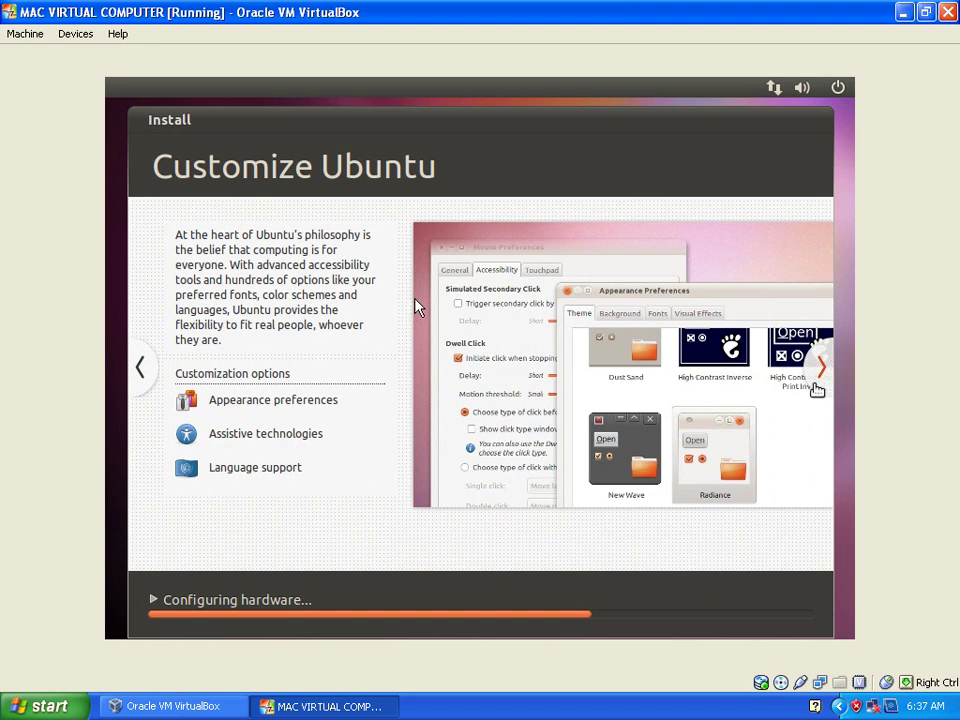
# Advance the installer slideshow to the Create documents and presentations slide.
pyautogui.click(819, 370)
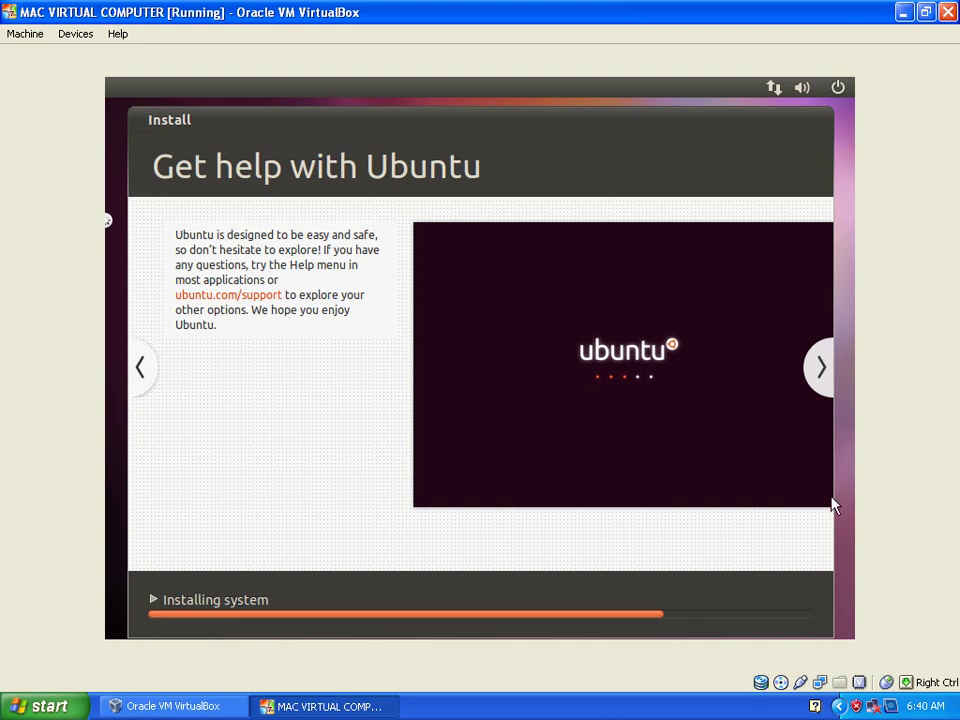
# Step the slideshow back from Create documents and presentations, through Get free software, to Welcome.
pyautogui.click(141, 368)
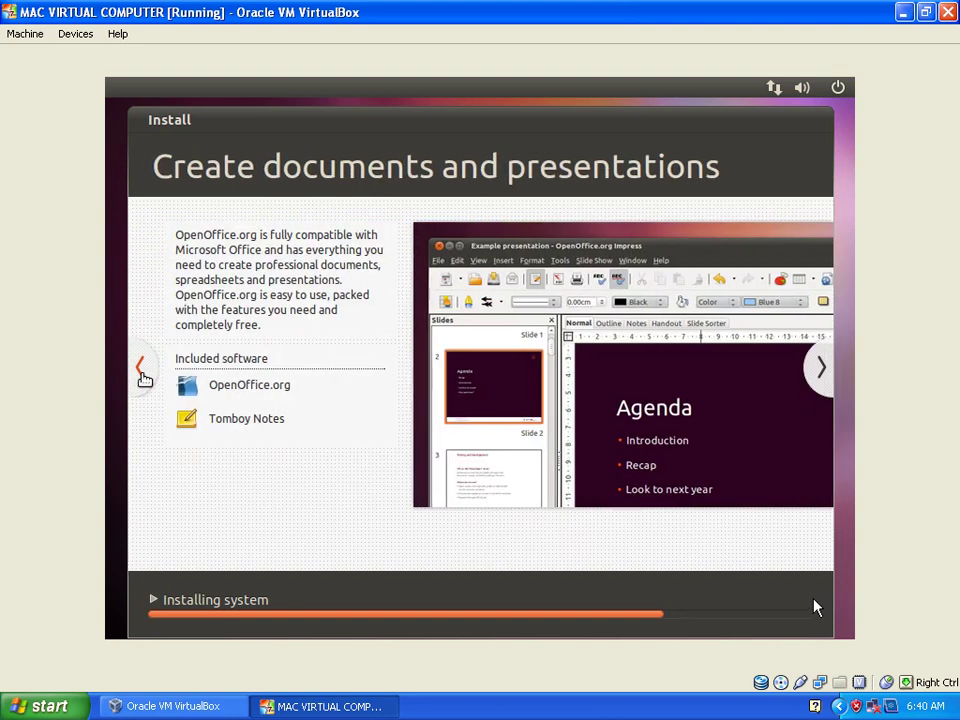
pyautogui.click(141, 369)
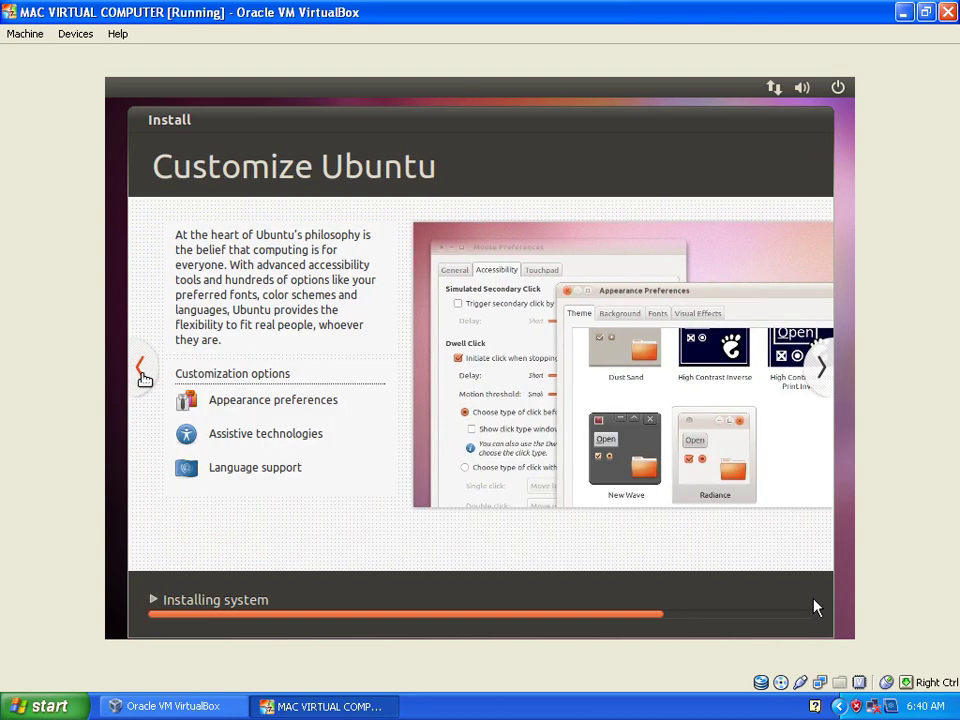
pyautogui.click(141, 369)
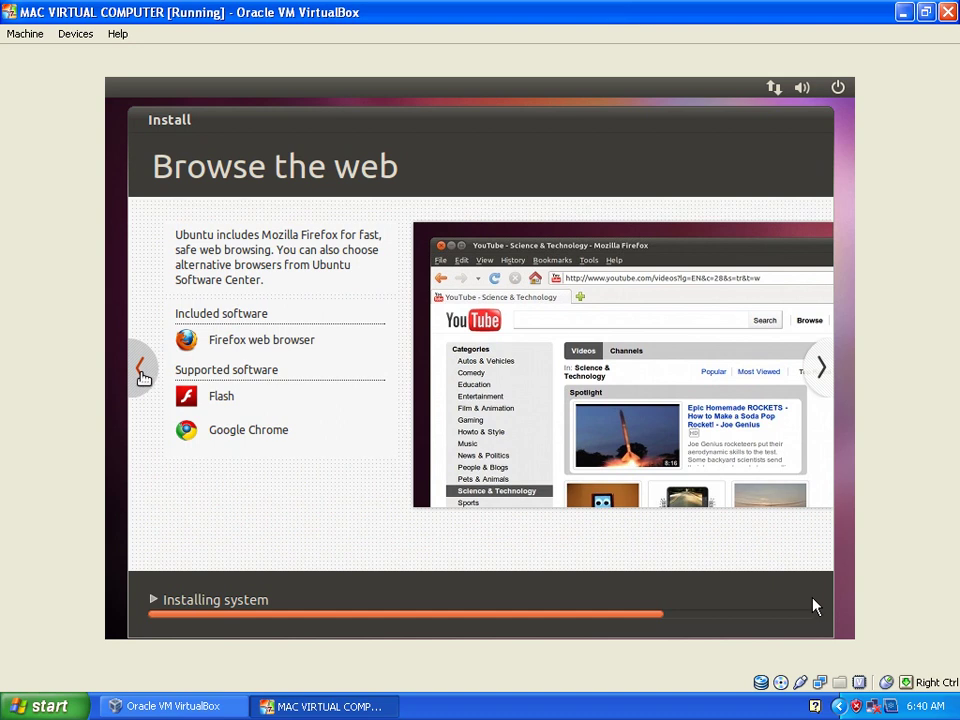
pyautogui.click(141, 369)
pyautogui.click(142, 369)
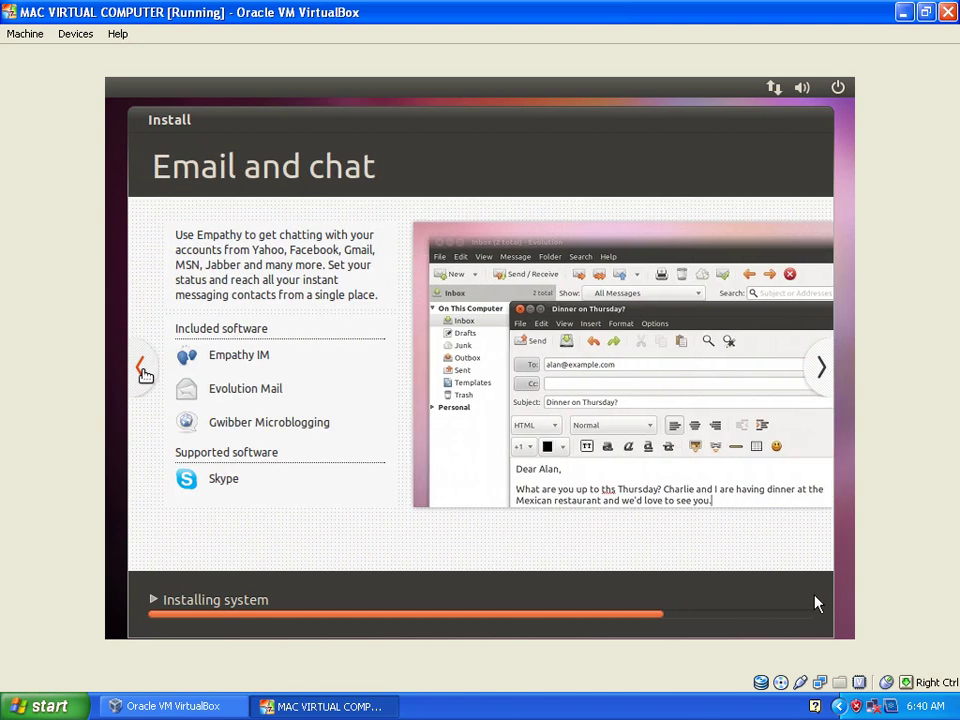
pyautogui.click(142, 369)
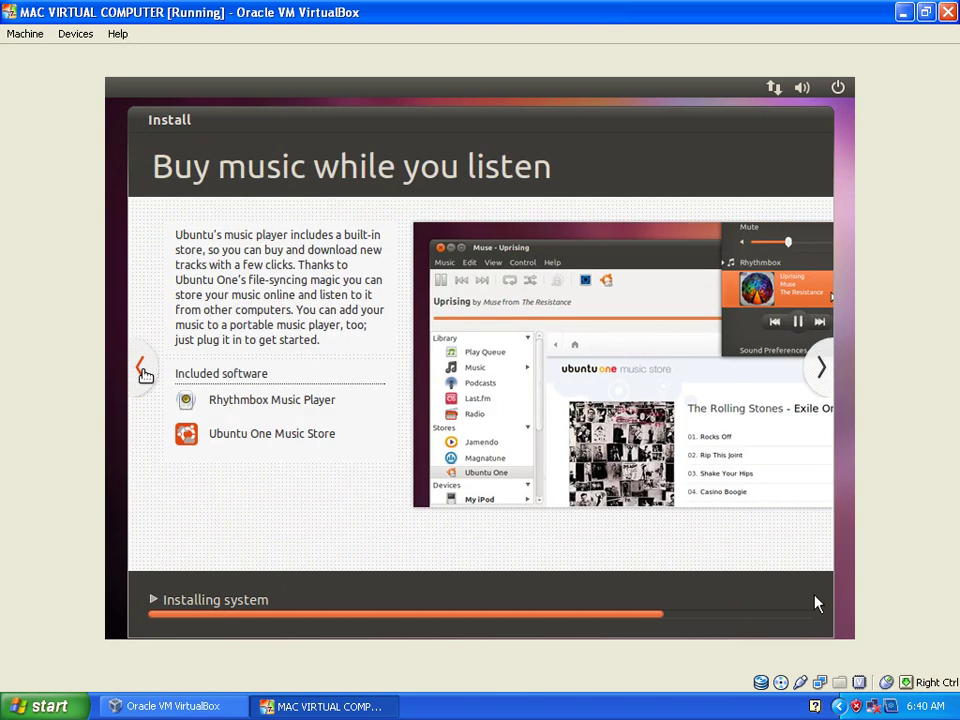
pyautogui.click(142, 369)
pyautogui.click(142, 369)
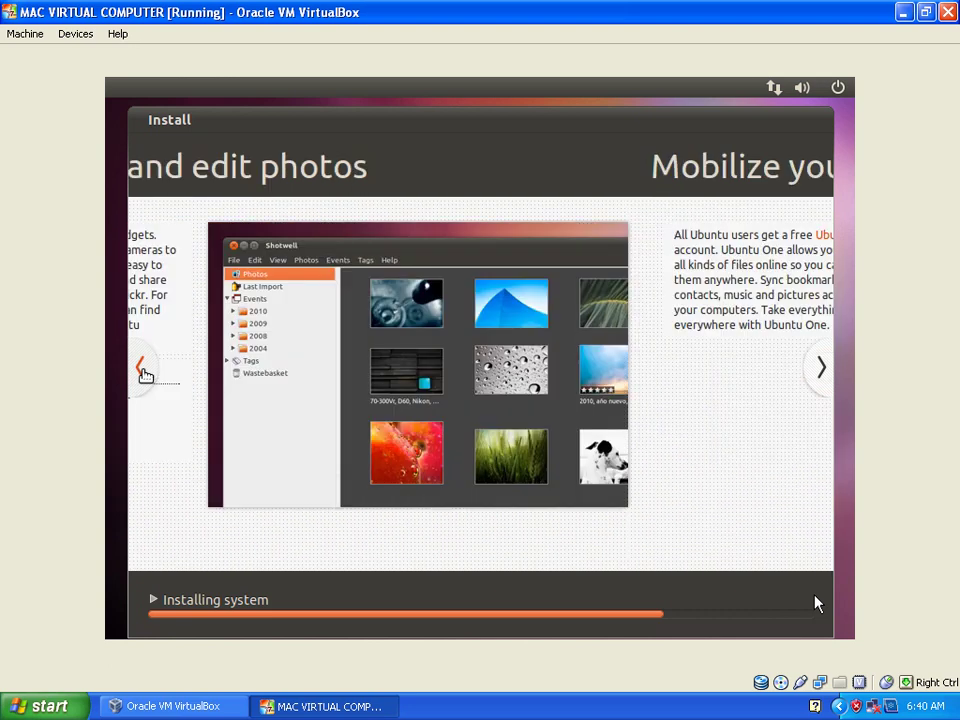
pyautogui.click(142, 369)
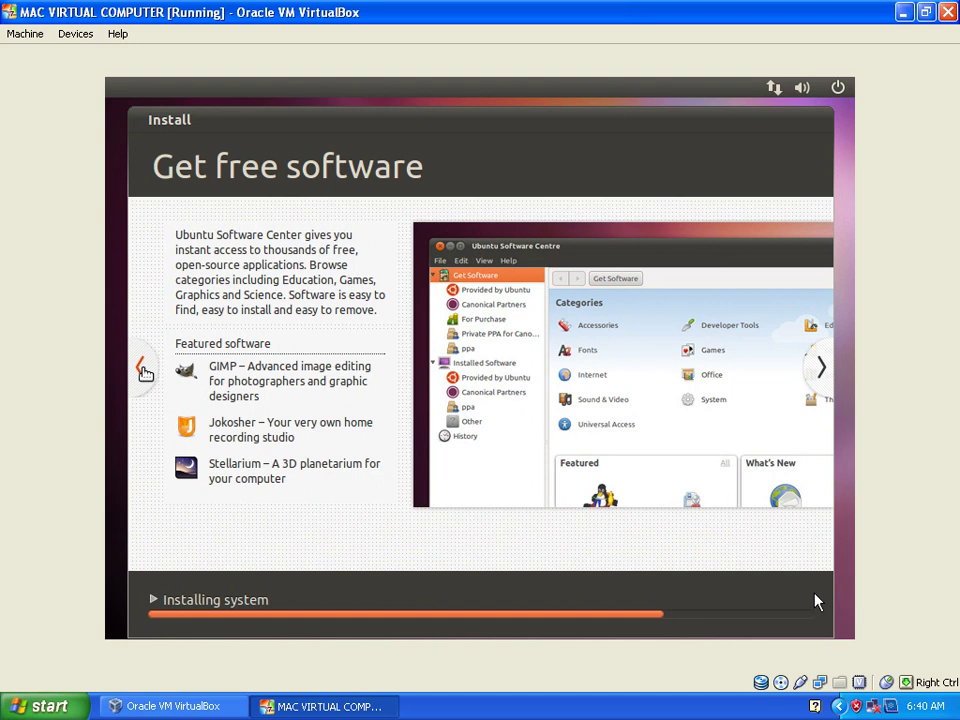
pyautogui.click(142, 369)
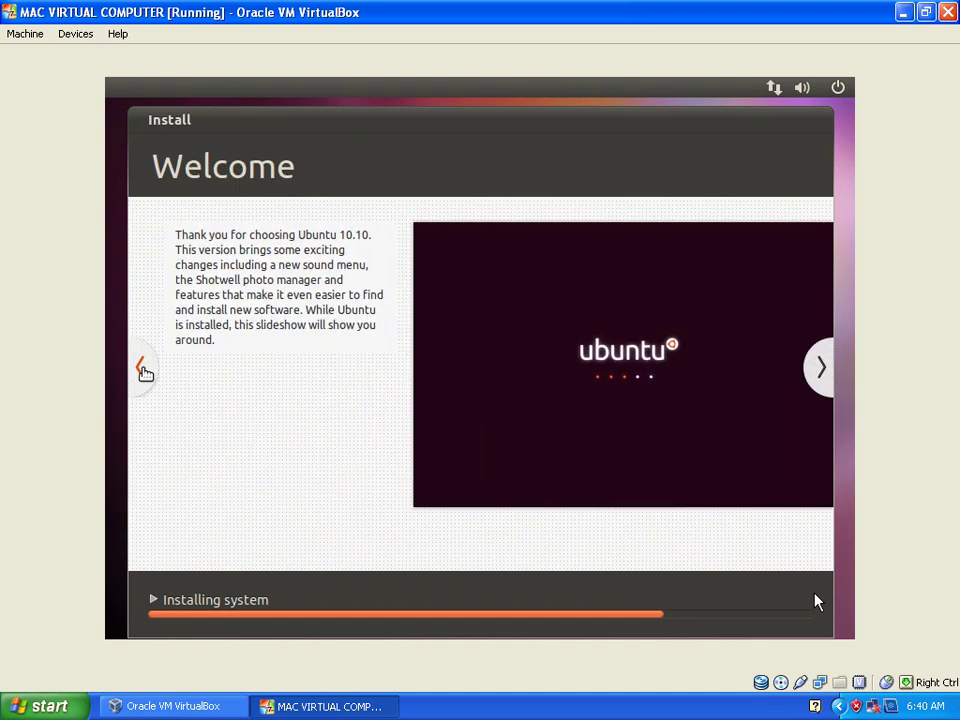
# Cycle forward through every slide past Get help with Ubuntu, wrapping to Welcome and Get free software.
pyautogui.click(822, 368)
pyautogui.click(822, 368)
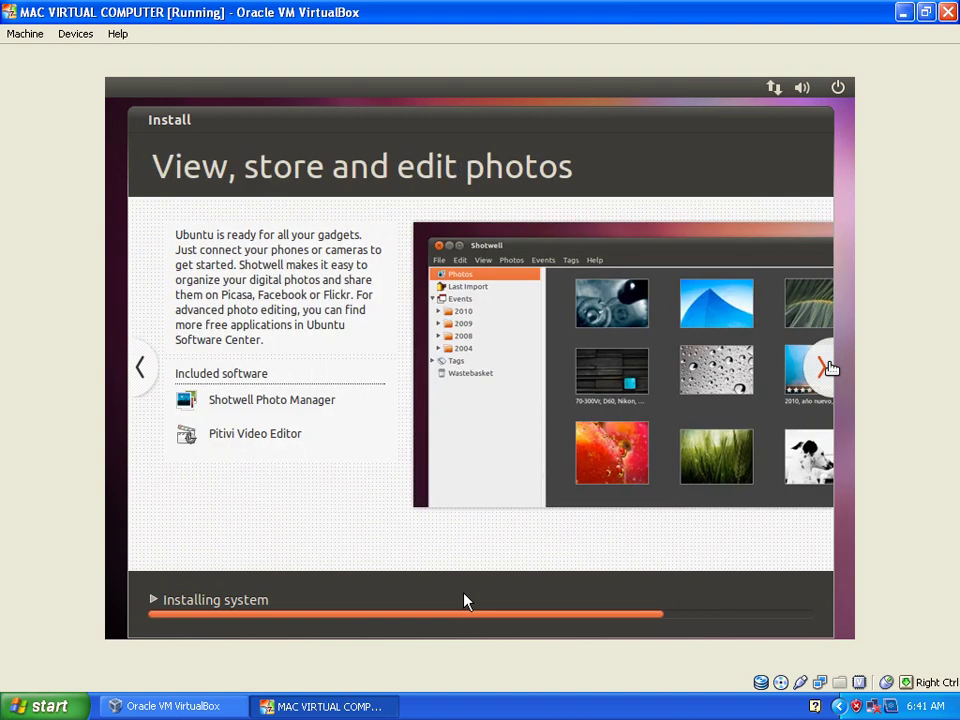
pyautogui.click(826, 368)
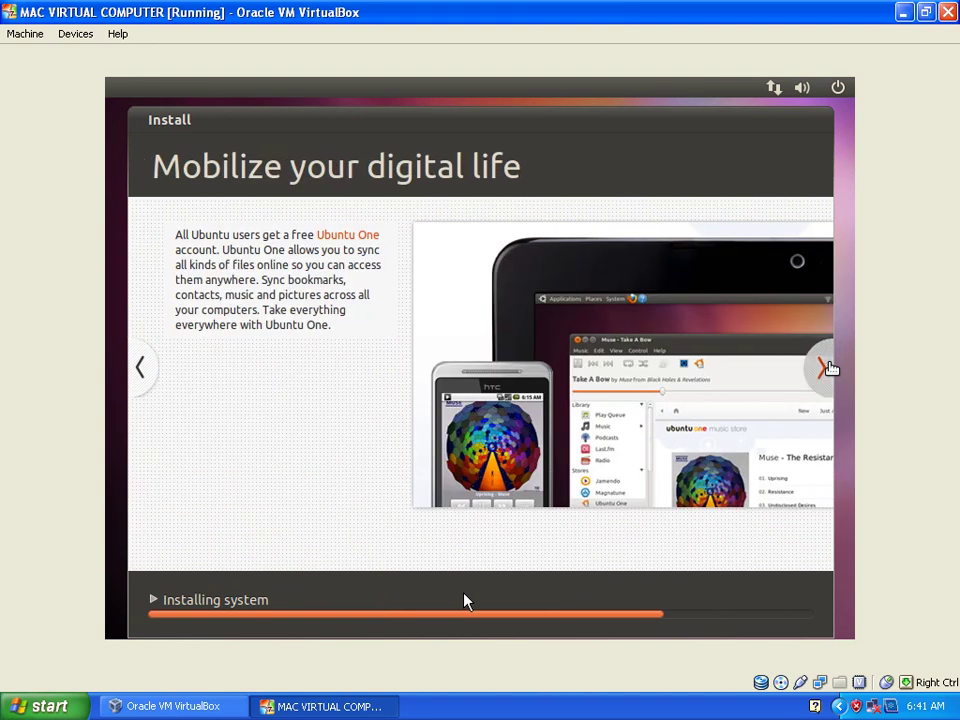
pyautogui.click(826, 368)
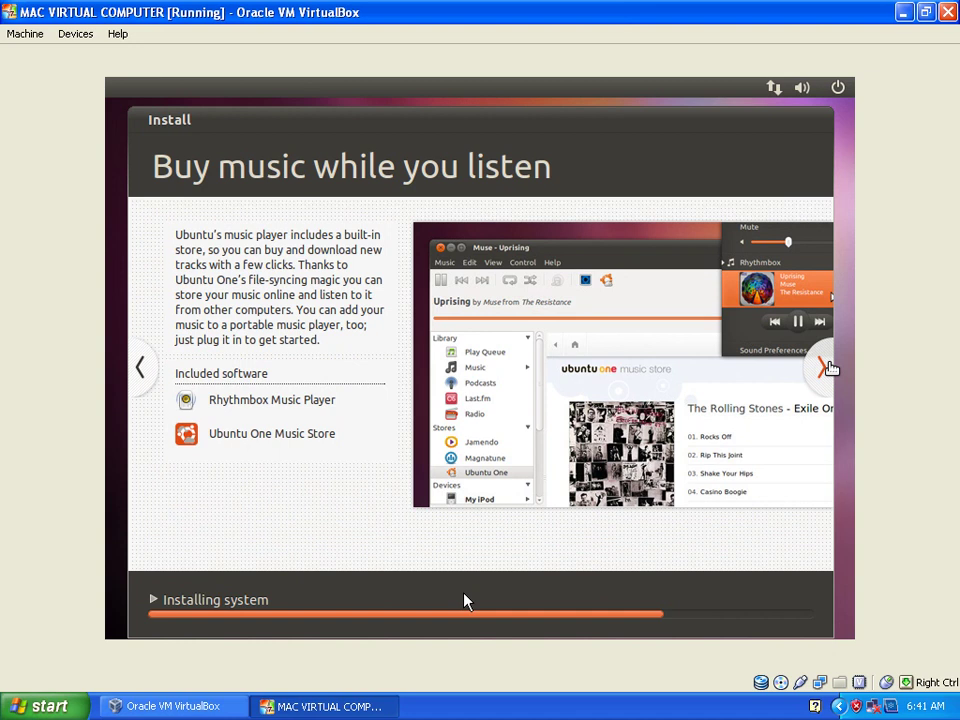
pyautogui.click(826, 368)
pyautogui.click(826, 368)
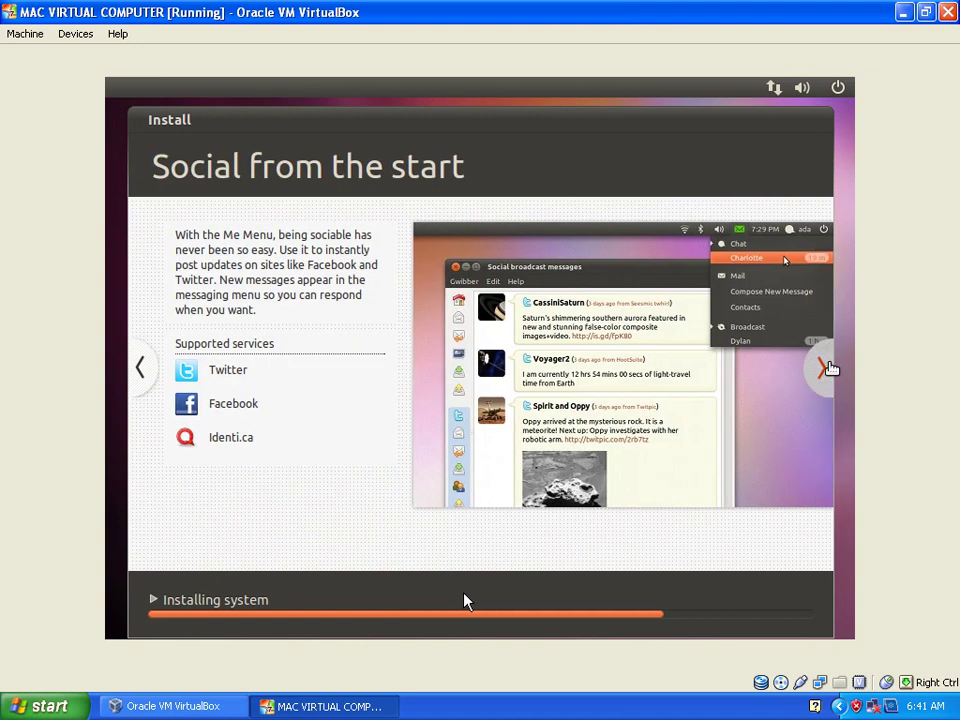
pyautogui.click(826, 368)
pyautogui.click(826, 368)
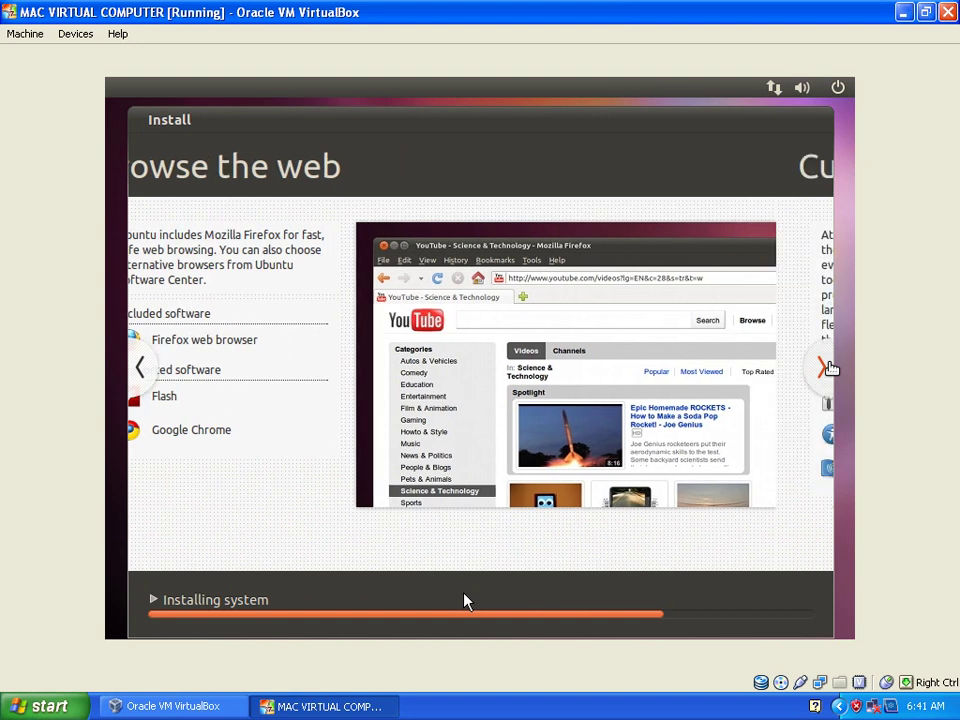
pyautogui.click(826, 368)
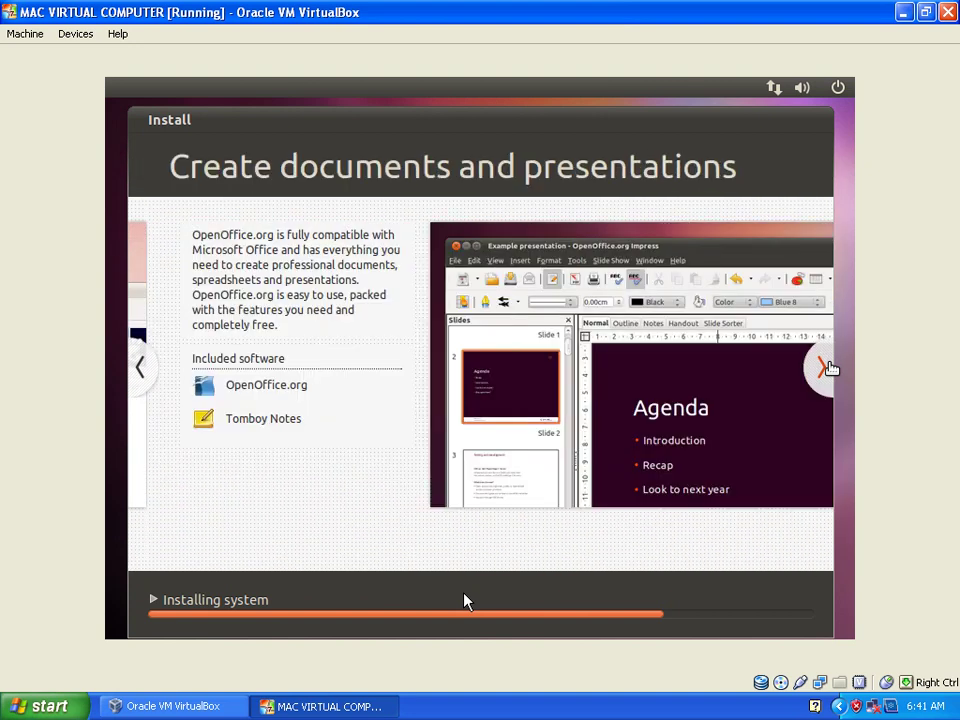
pyautogui.click(826, 368)
pyautogui.click(826, 368)
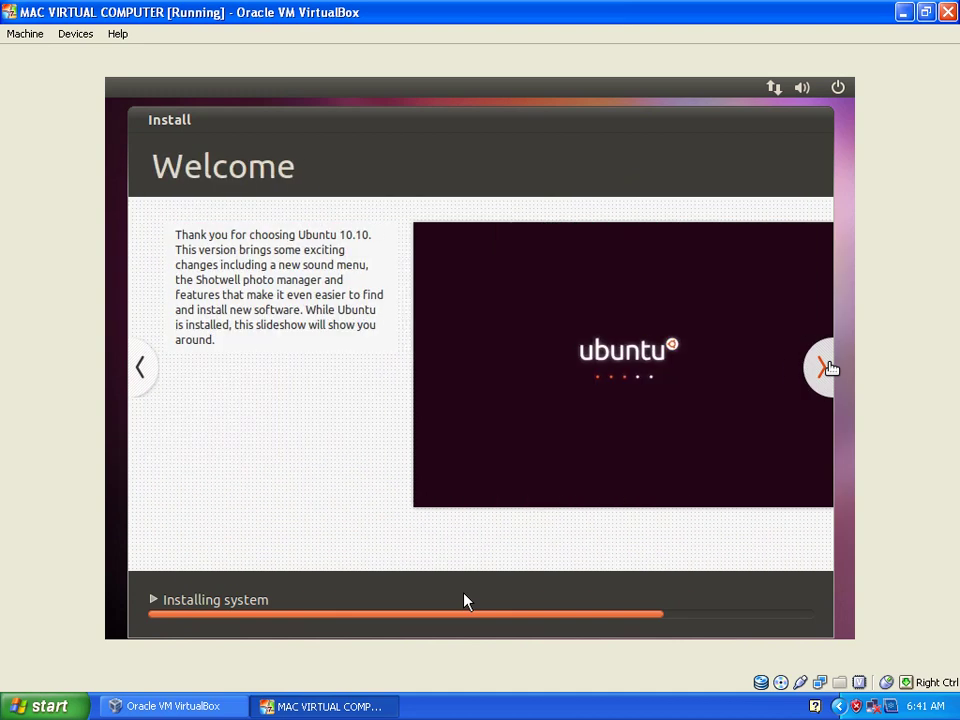
pyautogui.click(826, 368)
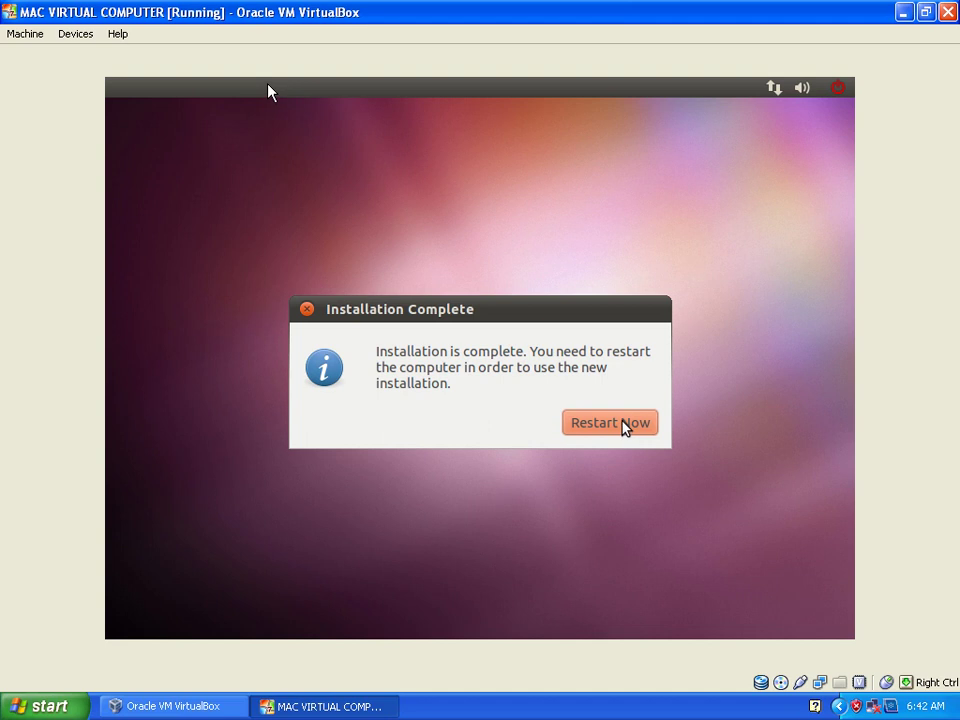
# Restart the virtual machine to begin using the newly installed Ubuntu.
pyautogui.click(625, 427)
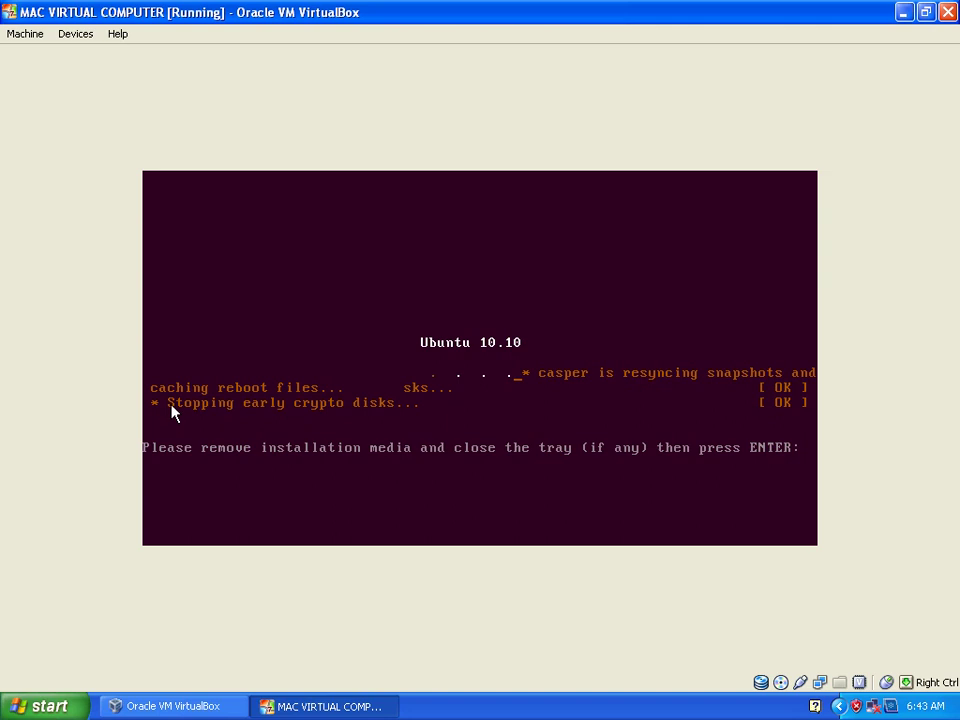
# Confirm the media is removed so the VM reboots, then stop the GRUB countdown.
pyautogui.press('Return')
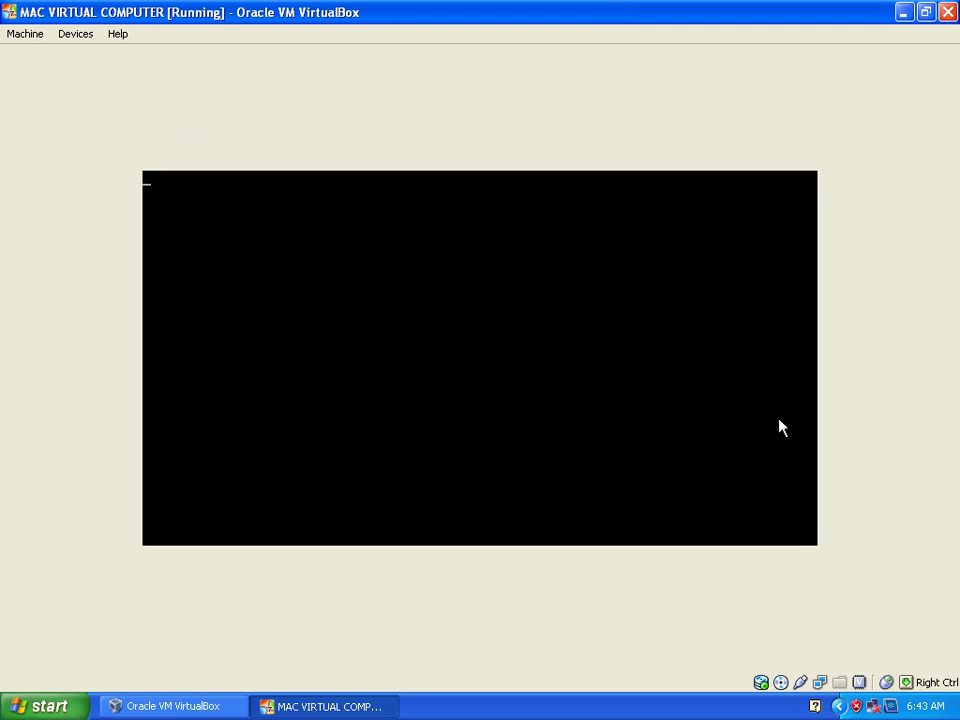
pyautogui.press('Down')
pyautogui.press('Down')
pyautogui.press('Up')
pyautogui.press('Up')
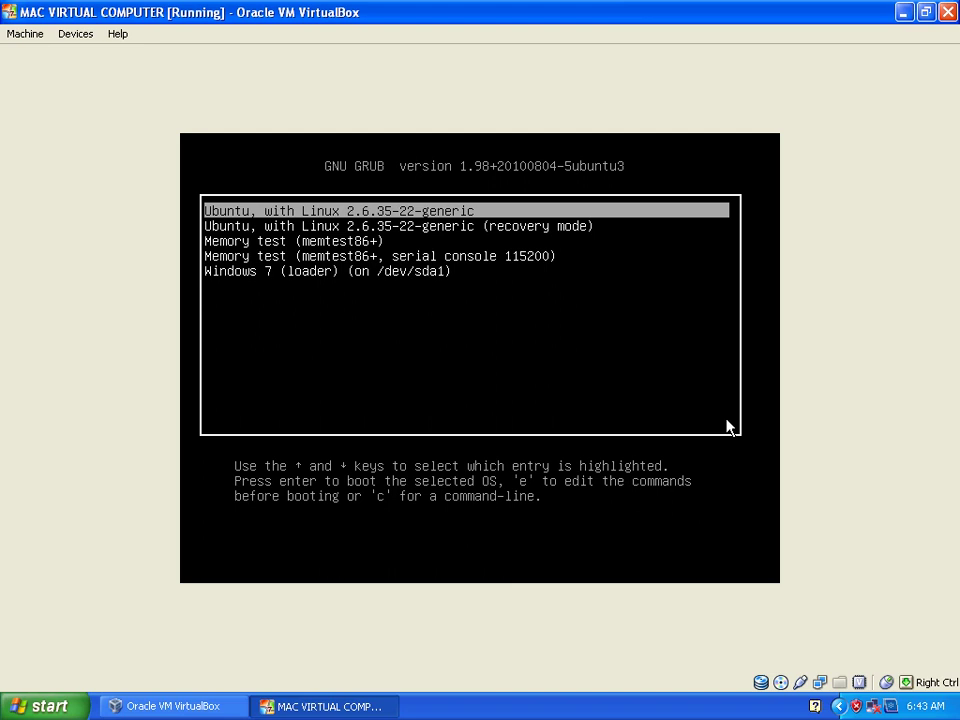
# Browse the GRUB entries down to Windows 7, then boot Ubuntu with Linux 2.6.35-22-generic.
pyautogui.press('Down')
pyautogui.press('Down')
pyautogui.press('Down')
pyautogui.press('Down')
pyautogui.press('Up')
pyautogui.press('Up')
pyautogui.press('Up')
pyautogui.press('Up')
pyautogui.press('Down')
pyautogui.press('Down')
pyautogui.press('Down')
pyautogui.press('Down')
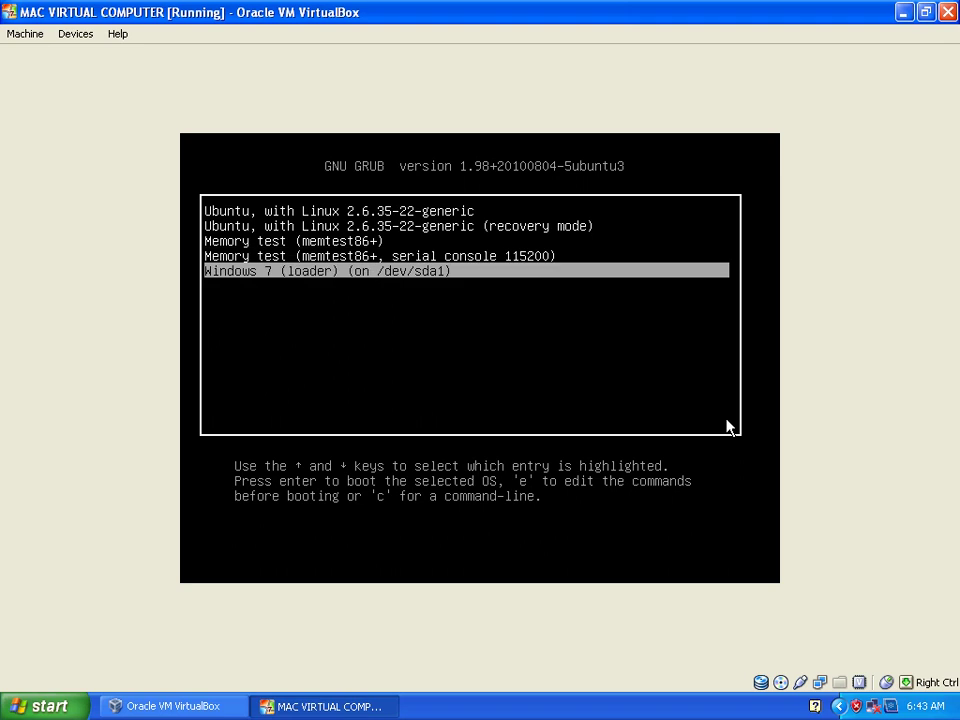
pyautogui.press('Up')
pyautogui.press('Up')
pyautogui.press('Up')
pyautogui.press('Up')
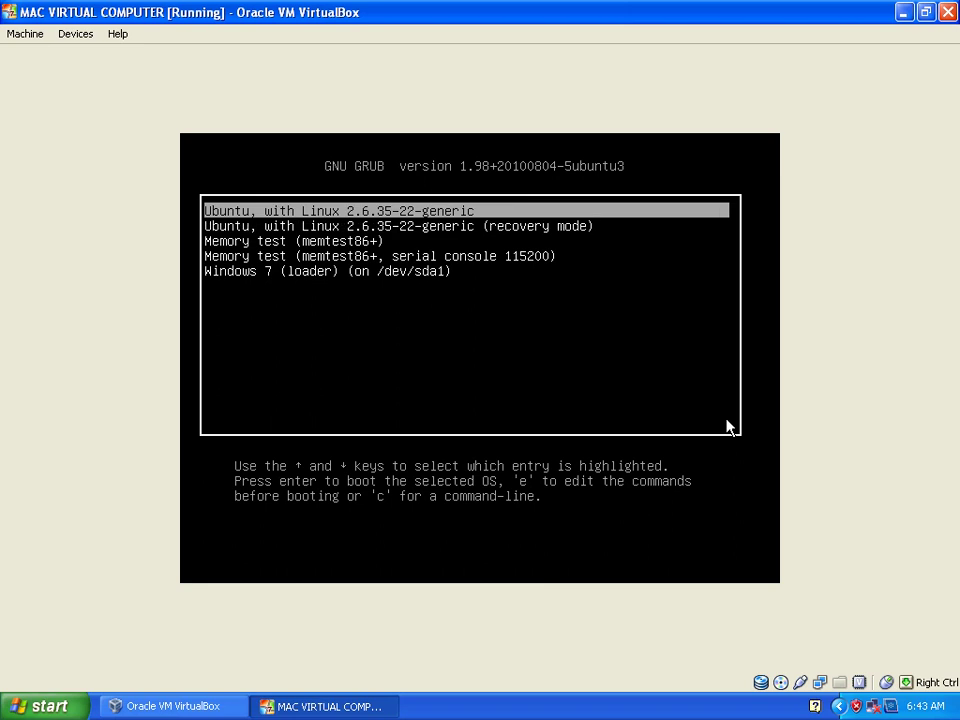
pyautogui.press('Return')
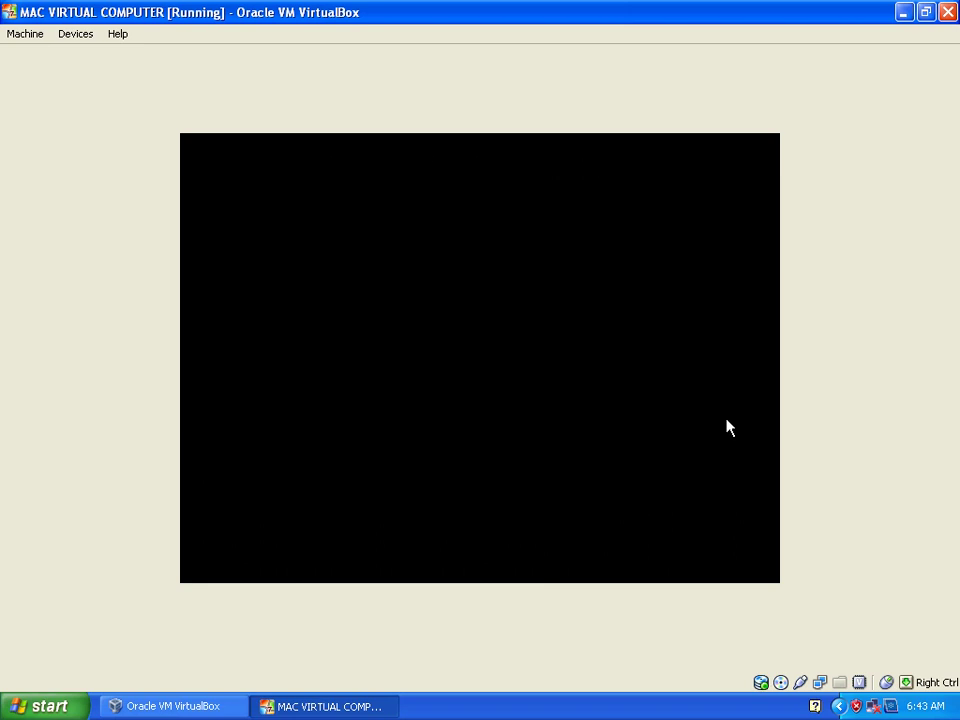
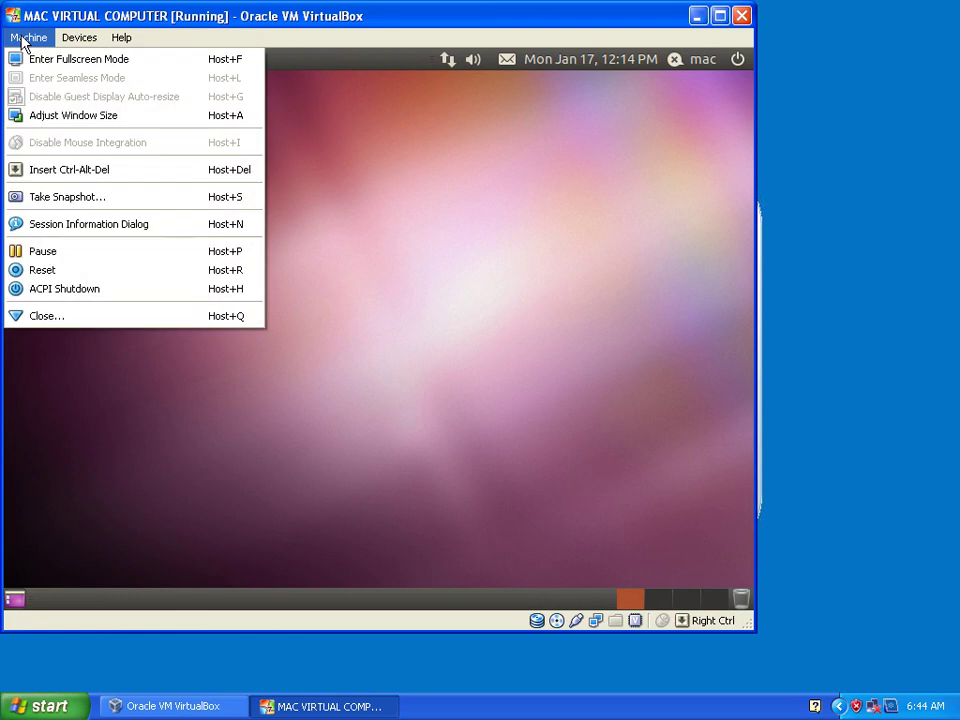
# Switch the Ubuntu VM to fullscreen and back to a normal window, then show the Devices menu.
pyautogui.click(26, 59)
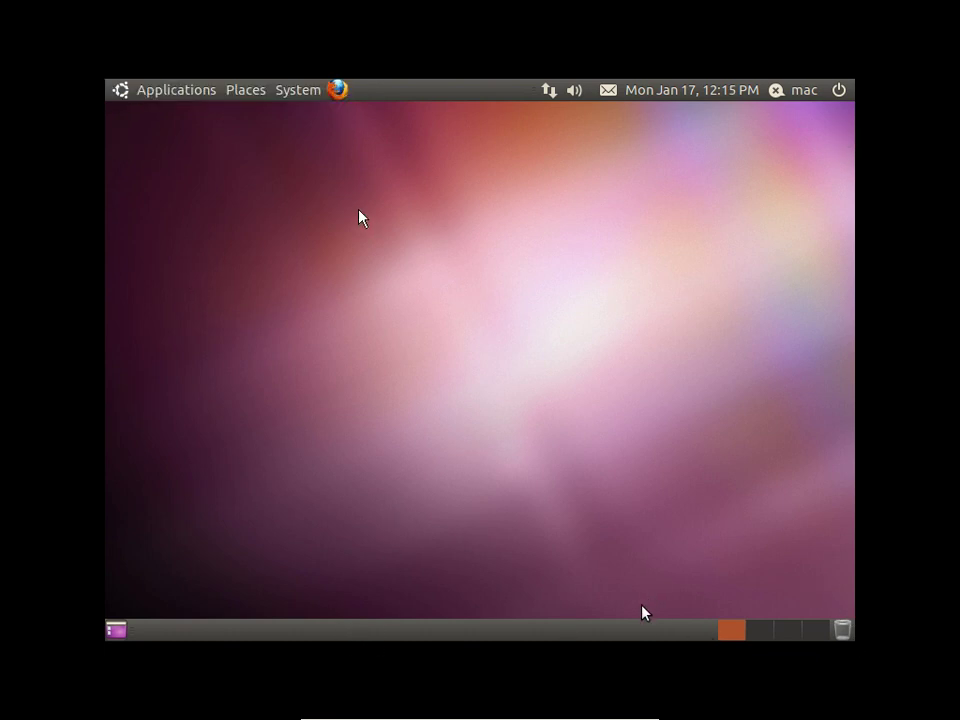
pyautogui.moveTo(563, 714)
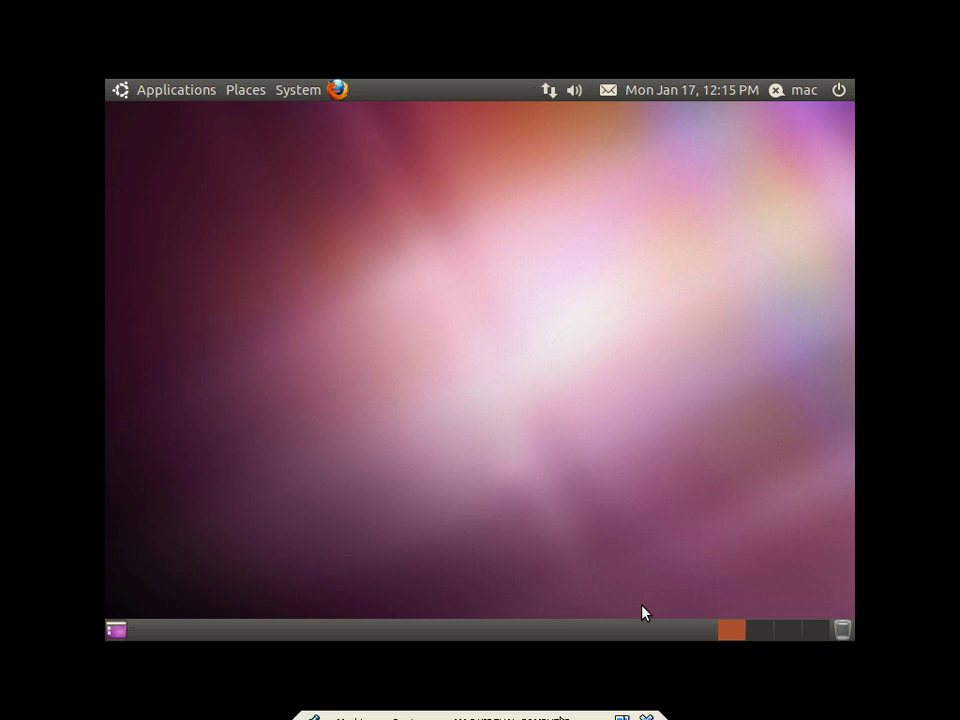
pyautogui.click(621, 708)
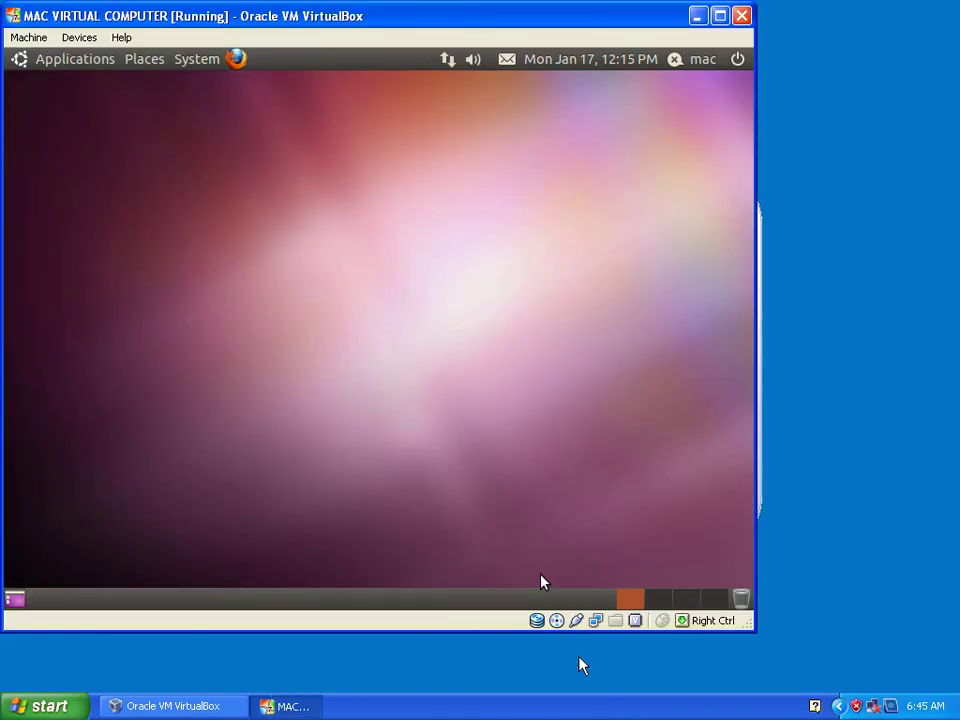
pyautogui.click(78, 38)
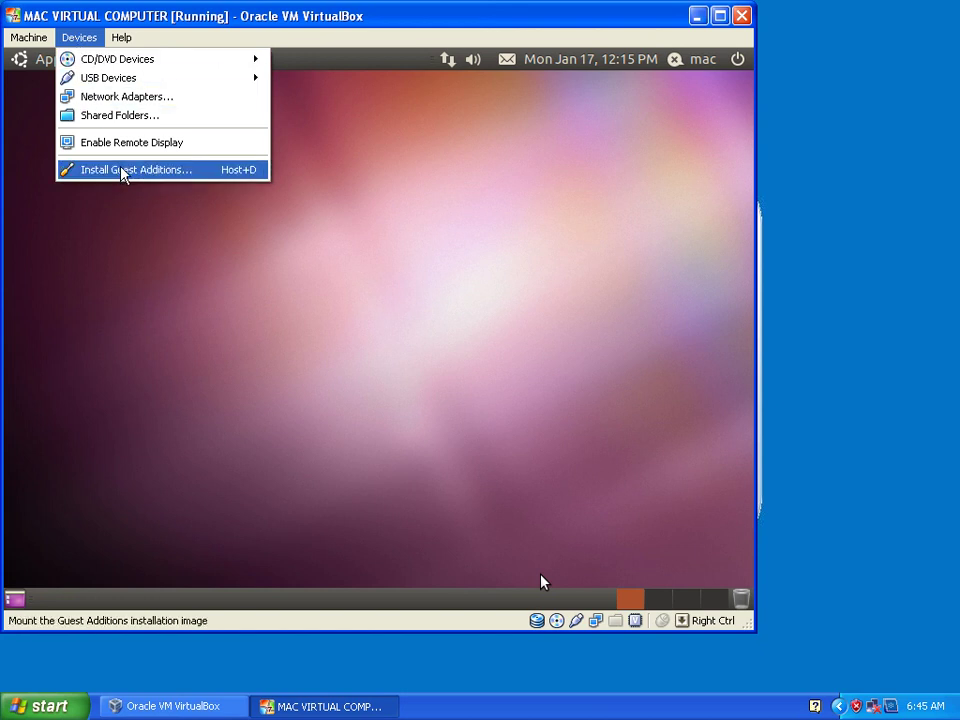
# Choose Install Guest Additions from the Devices menu, then dismiss the reopened menu.
pyautogui.click(122, 170)
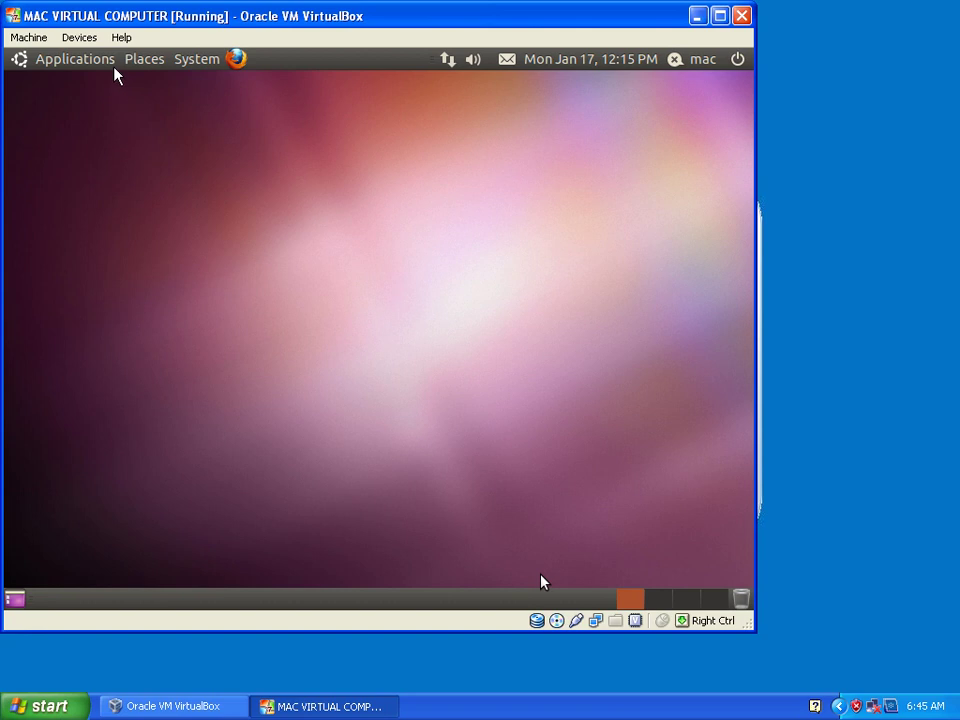
pyautogui.click(89, 39)
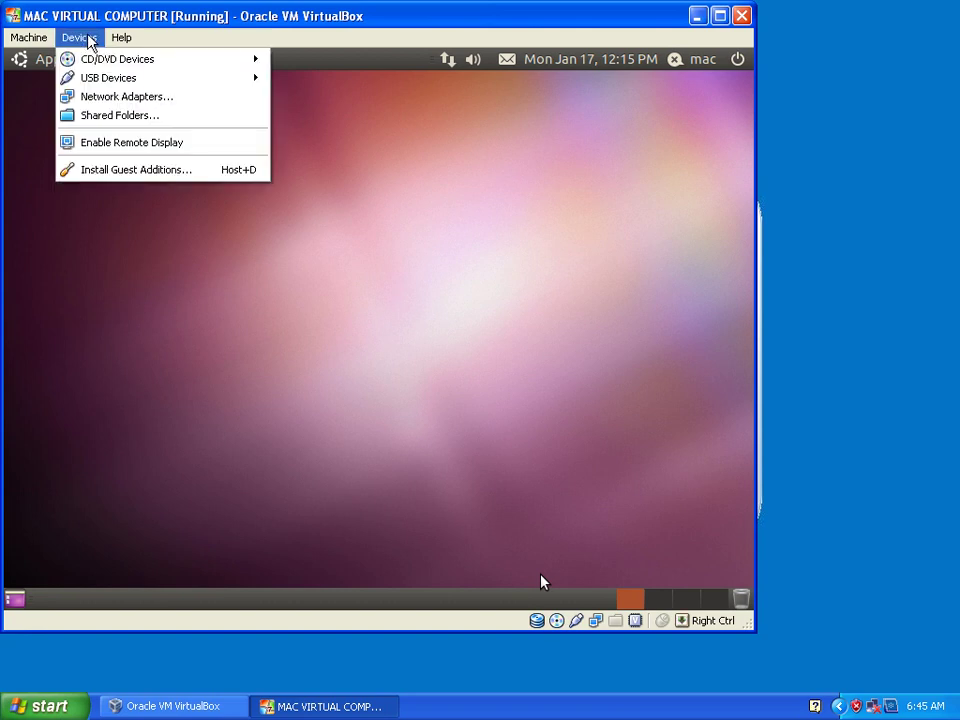
pyautogui.click(251, 261)
# Browse the categories of the Ubuntu guest's Applications menu.
pyautogui.click(70, 59)
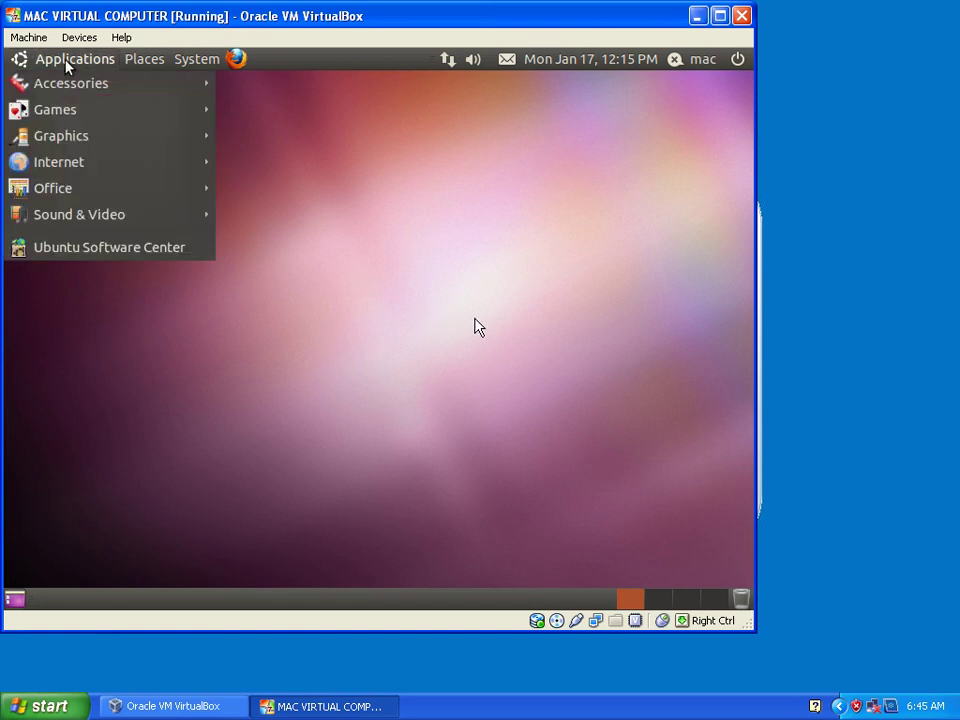
pyautogui.click(518, 273)
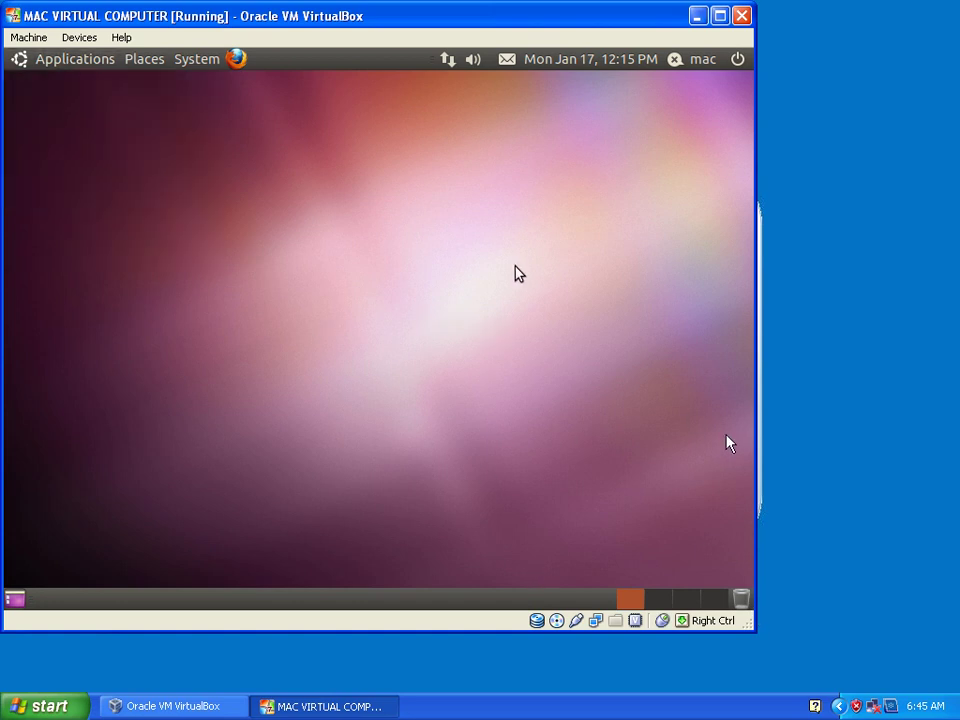
pyautogui.click(58, 64)
pyautogui.moveTo(61, 86)
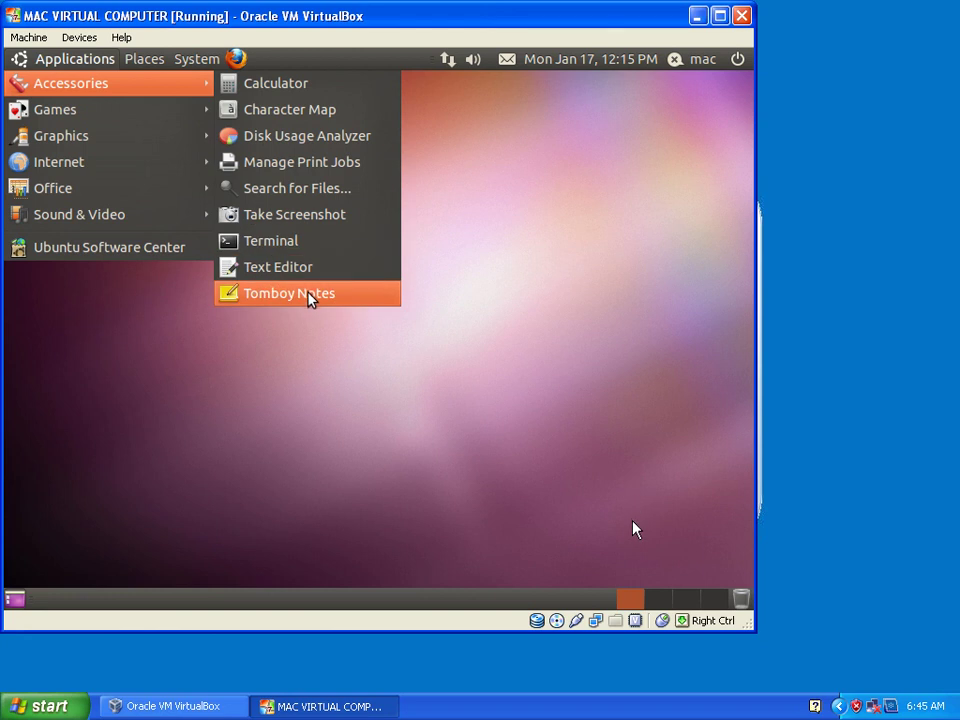
pyautogui.moveTo(127, 110)
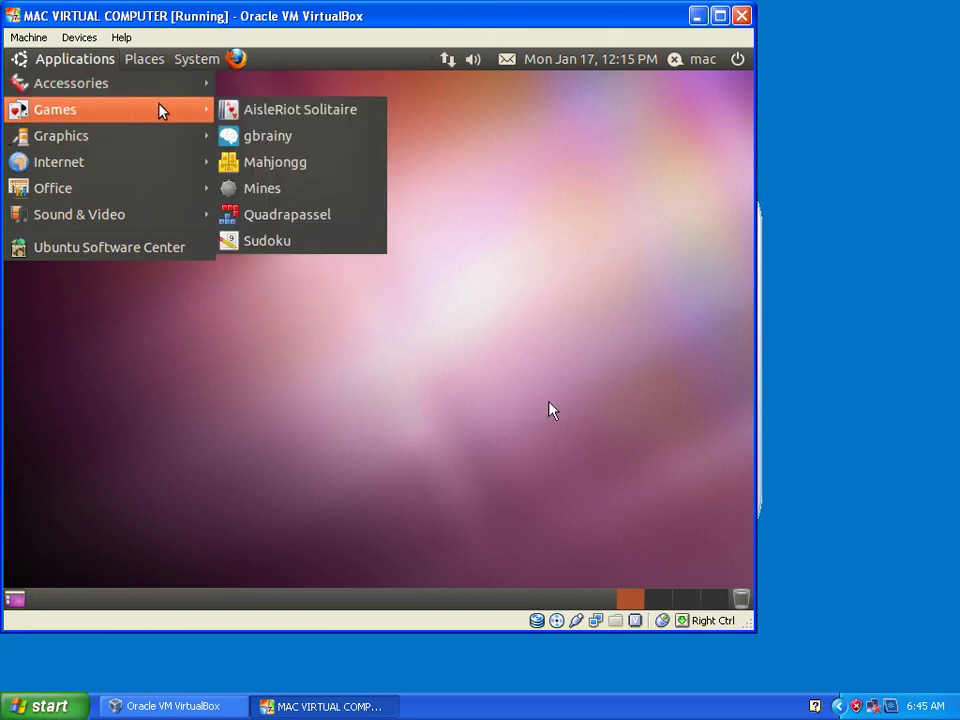
pyautogui.moveTo(117, 140)
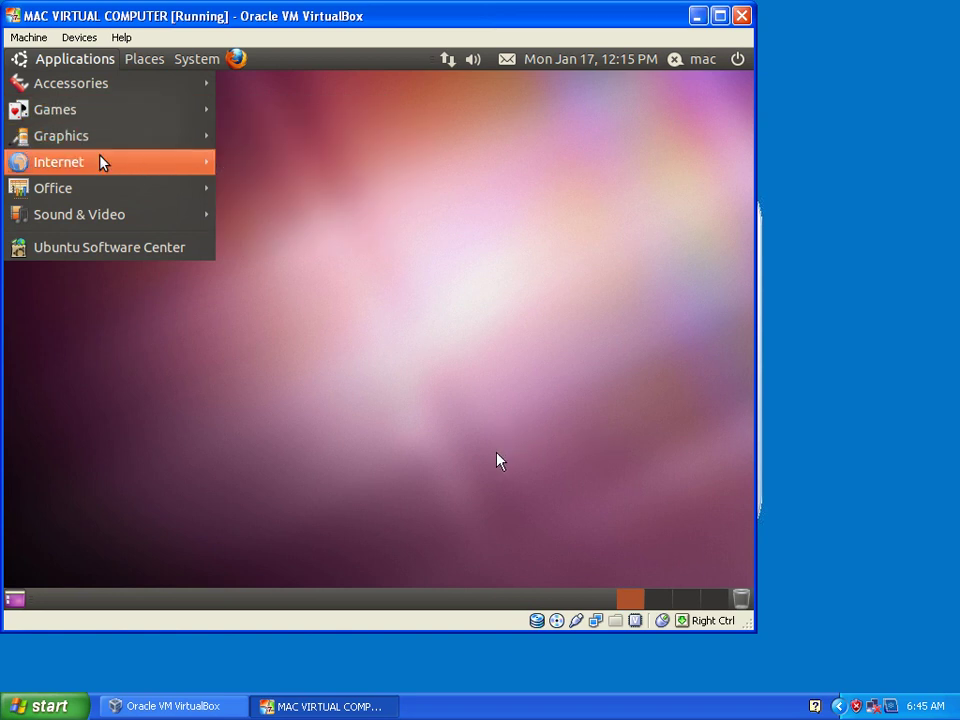
pyautogui.moveTo(95, 162)
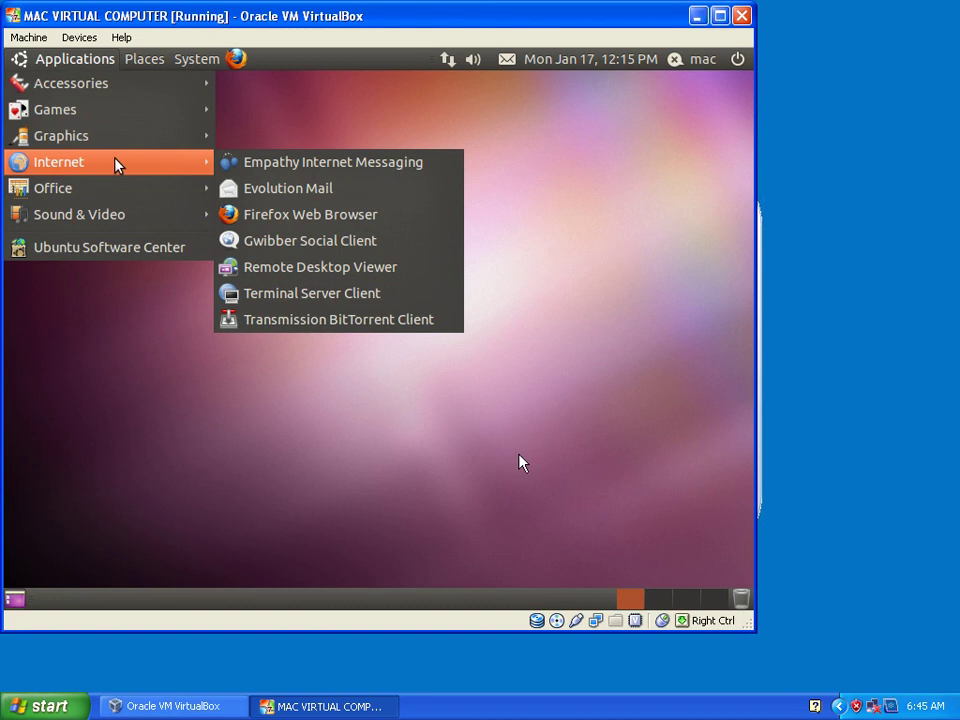
pyautogui.moveTo(58, 198)
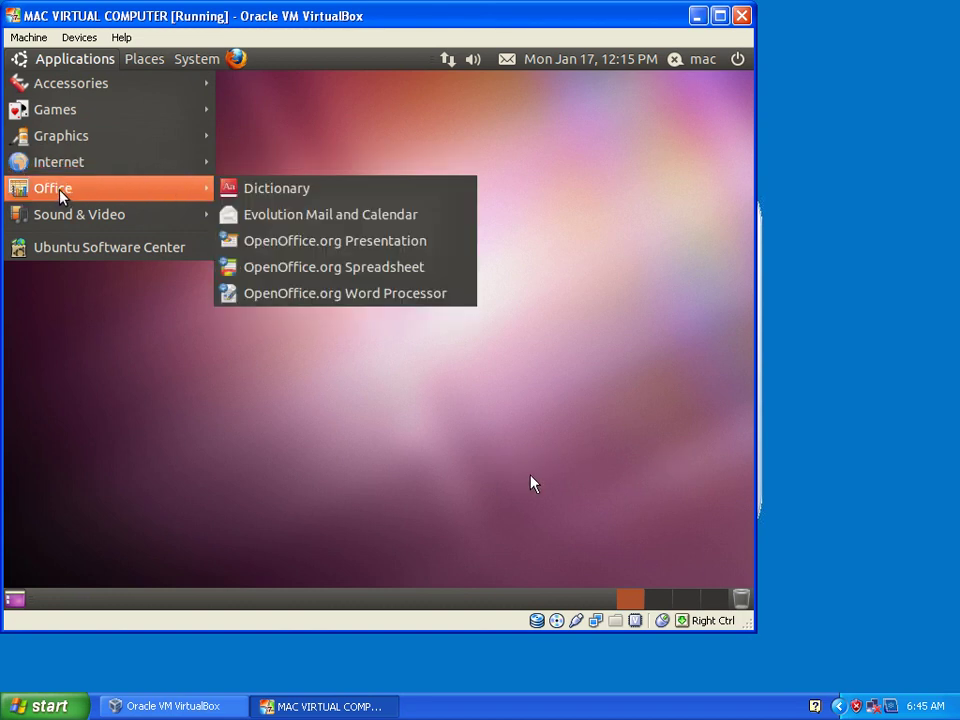
pyautogui.moveTo(62, 222)
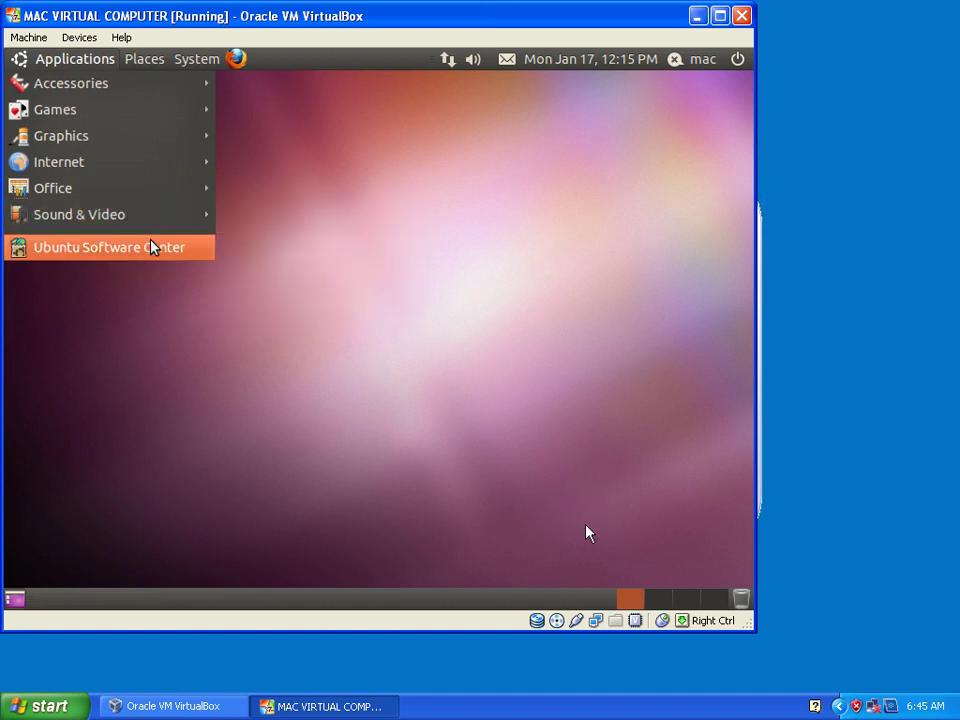
# Look through the Places menu, then go to Applications > Sound & Video to find Pitivi Video Editor.
pyautogui.click(133, 62)
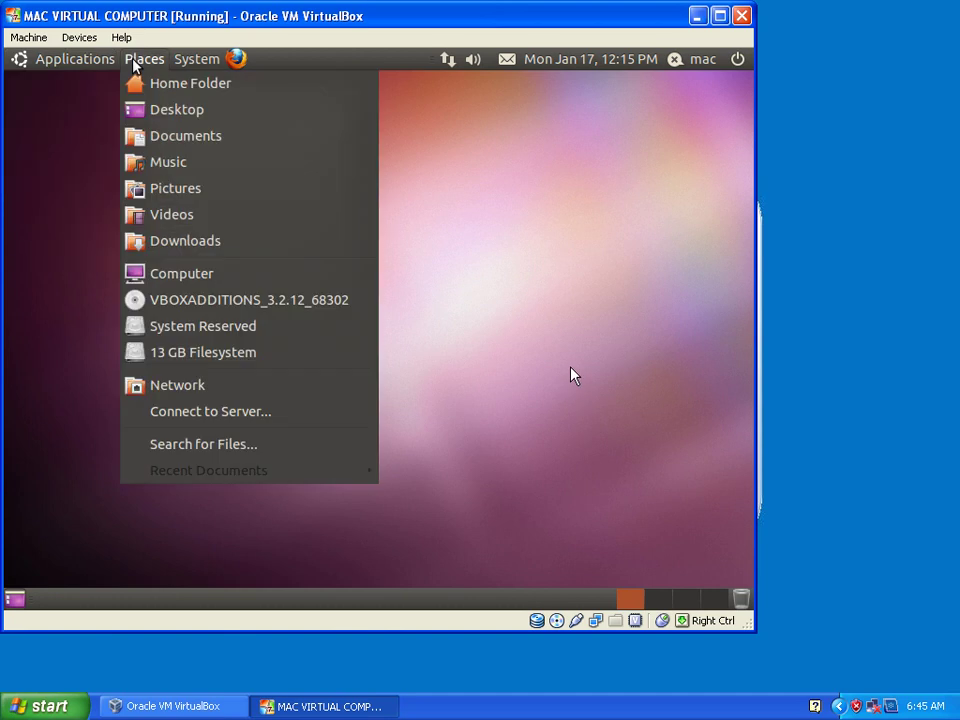
pyautogui.moveTo(64, 62)
pyautogui.moveTo(64, 135)
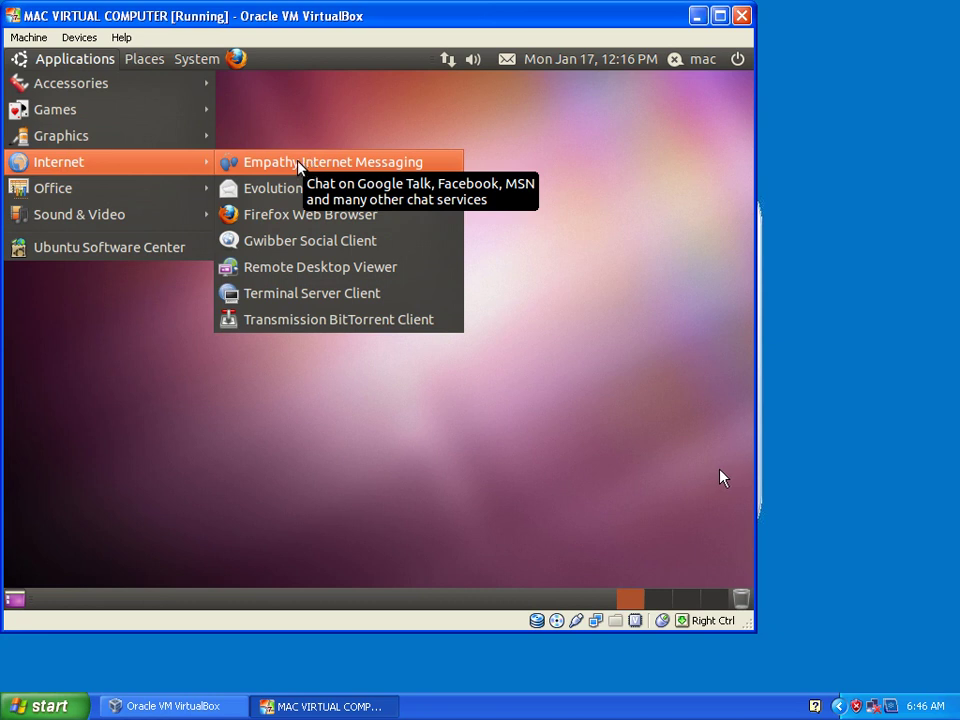
pyautogui.moveTo(163, 197)
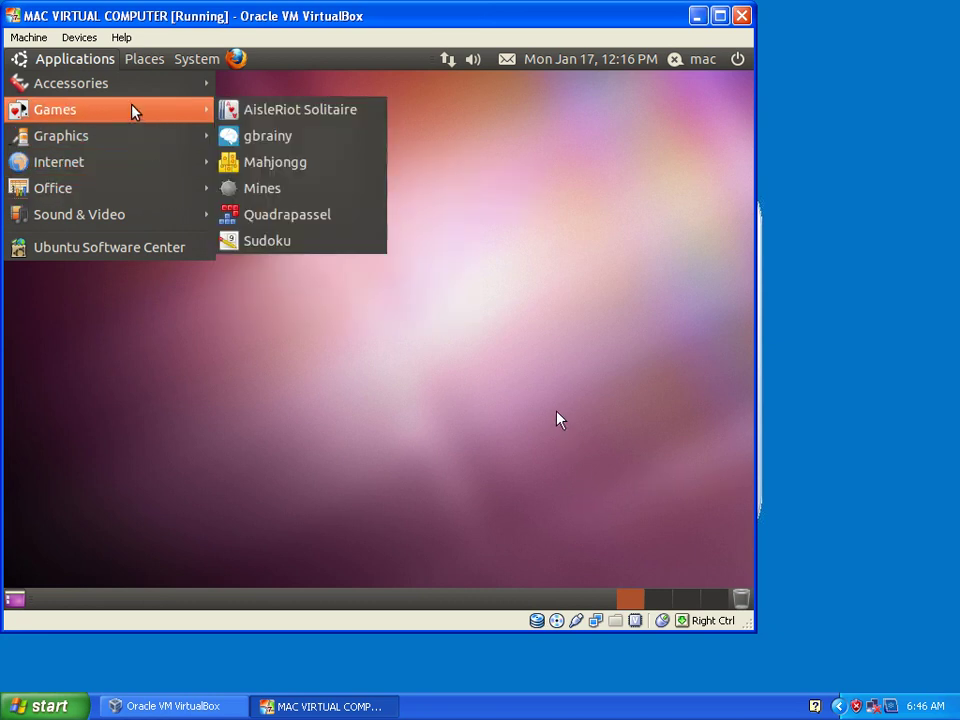
pyautogui.moveTo(135, 85)
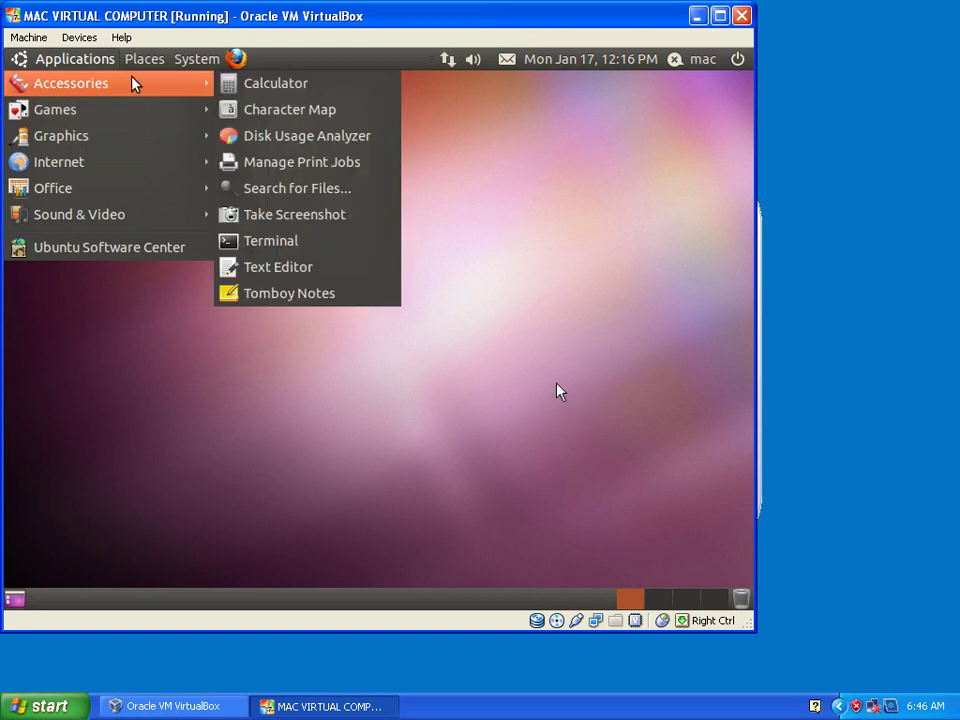
pyautogui.moveTo(135, 163)
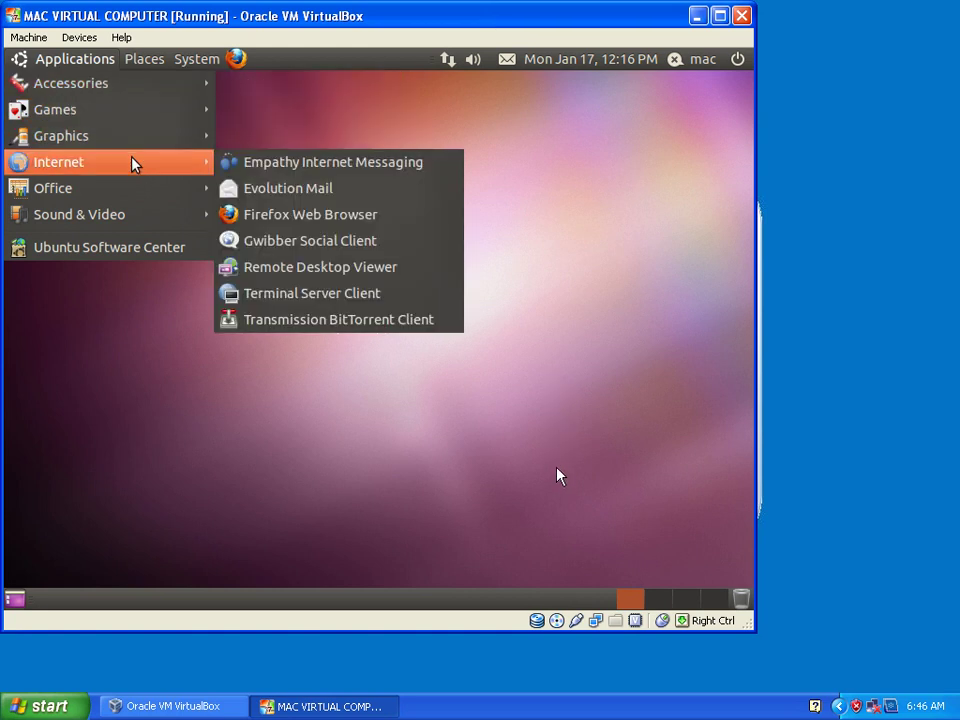
pyautogui.moveTo(135, 190)
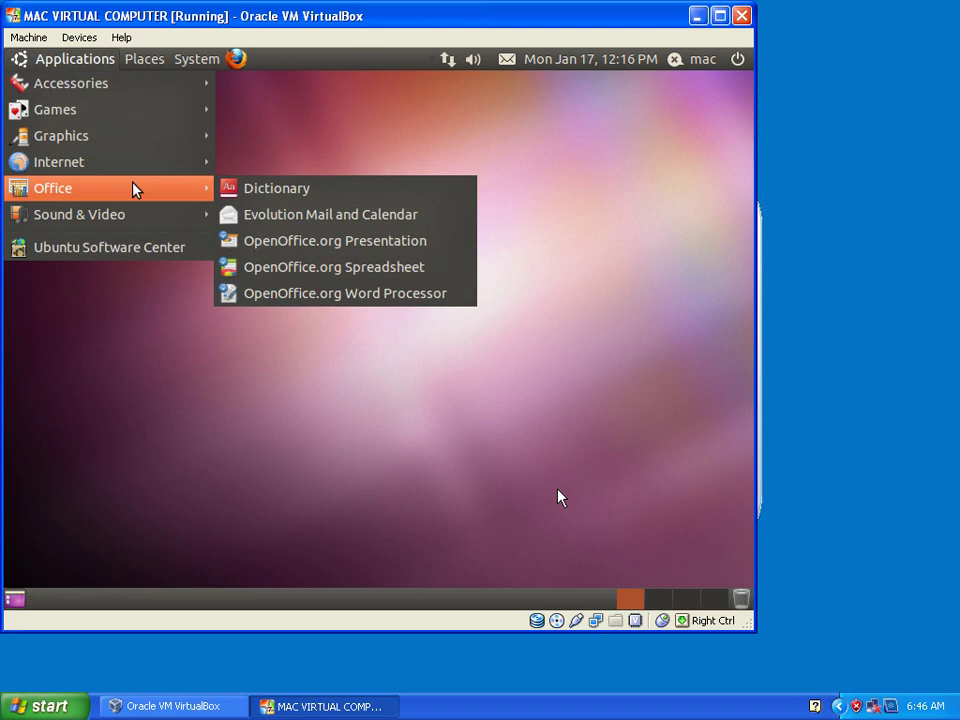
pyautogui.moveTo(131, 219)
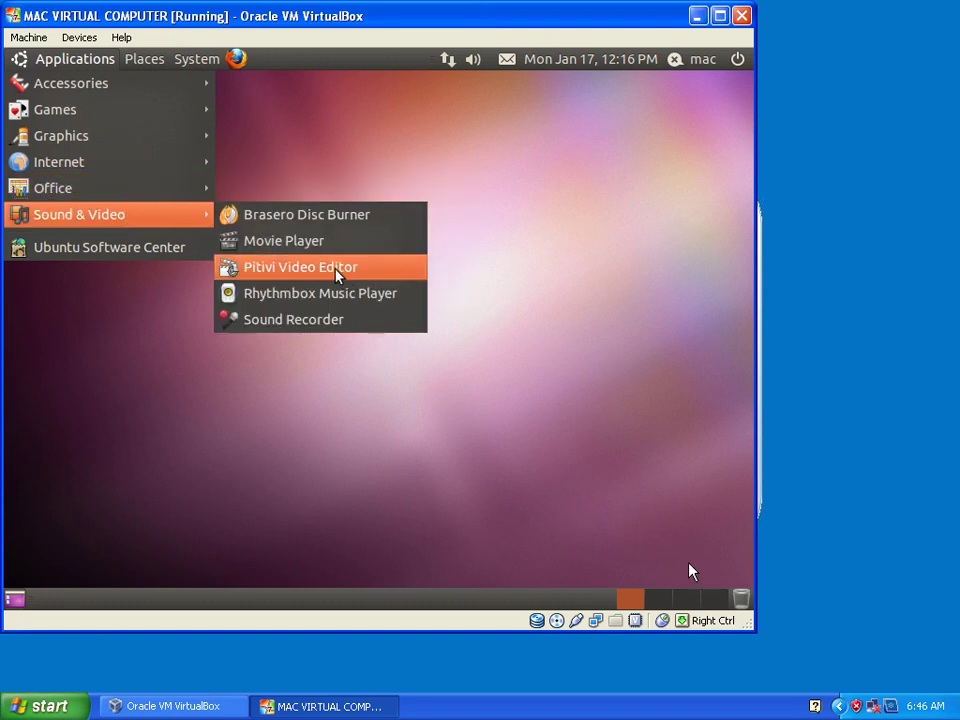
# Launch Pitivi Video Editor, then close its window to return to the empty desktop.
pyautogui.click(334, 267)
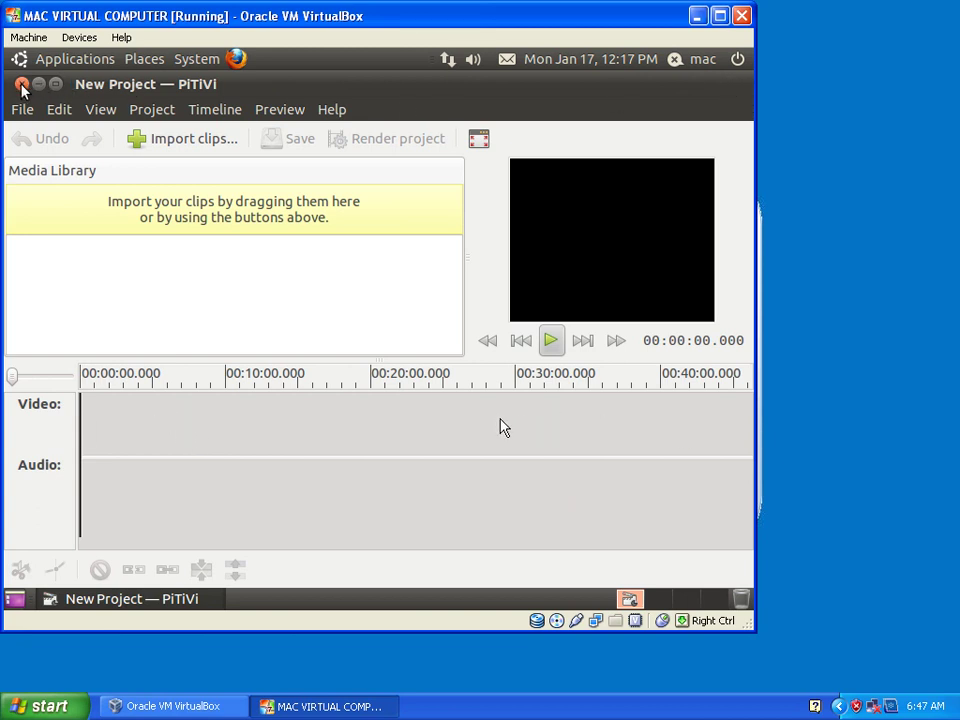
pyautogui.click(22, 84)
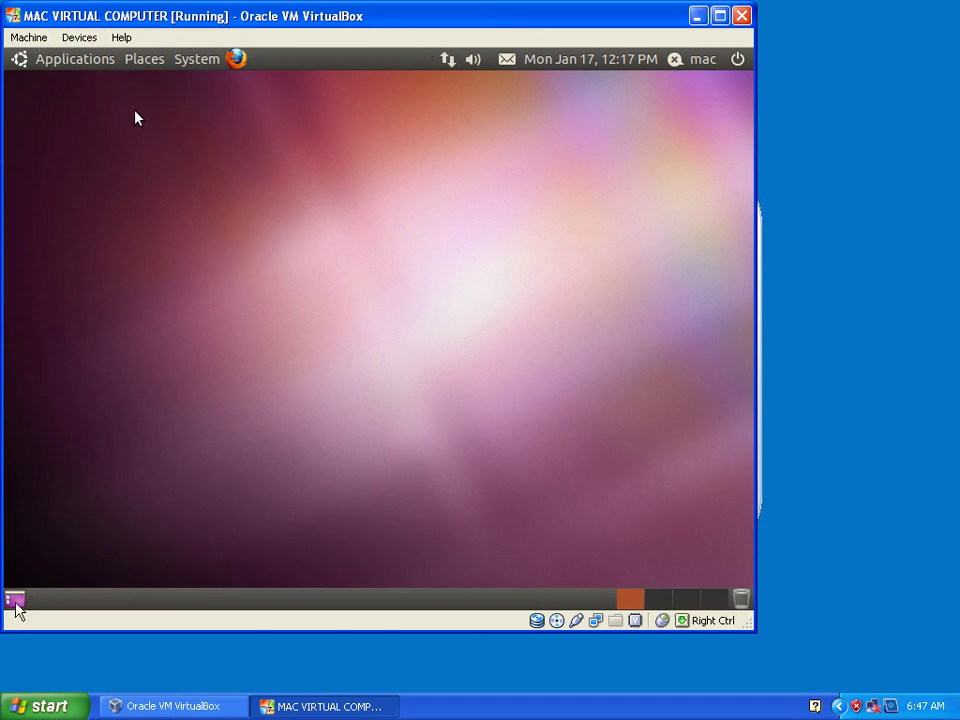
# Insert the Guest Additions disc image into the Ubuntu guest via Devices > Install Guest Additions.
pyautogui.click(80, 58)
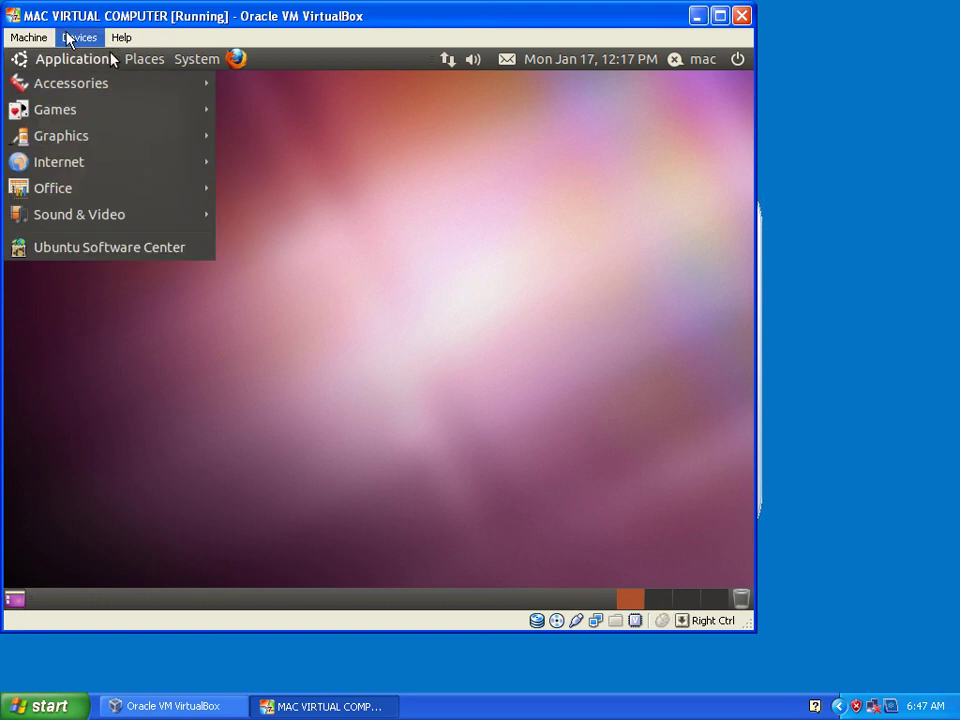
pyautogui.click(80, 37)
pyautogui.click(135, 169)
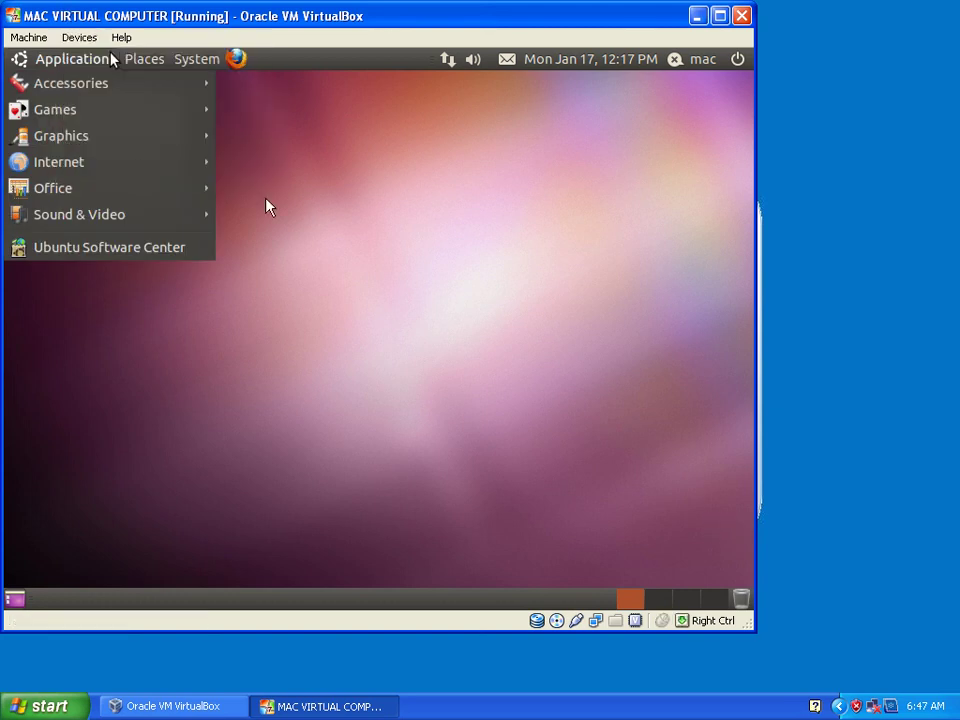
pyautogui.click(334, 156)
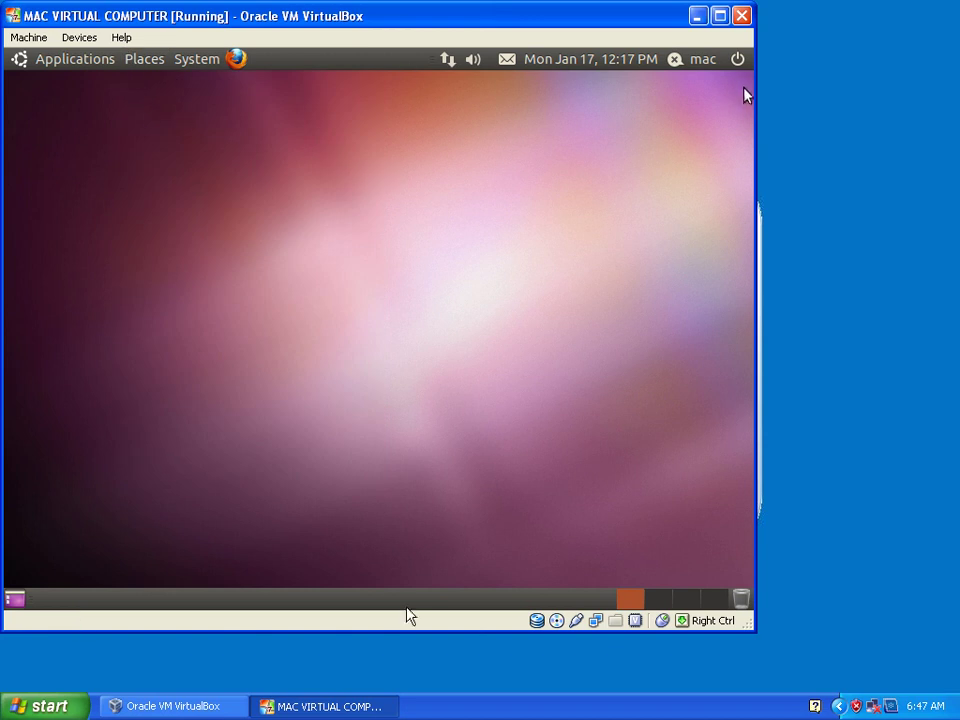
# Shut down the Ubuntu guest from its power menu and bring back the VirtualBox Manager.
pyautogui.click(736, 62)
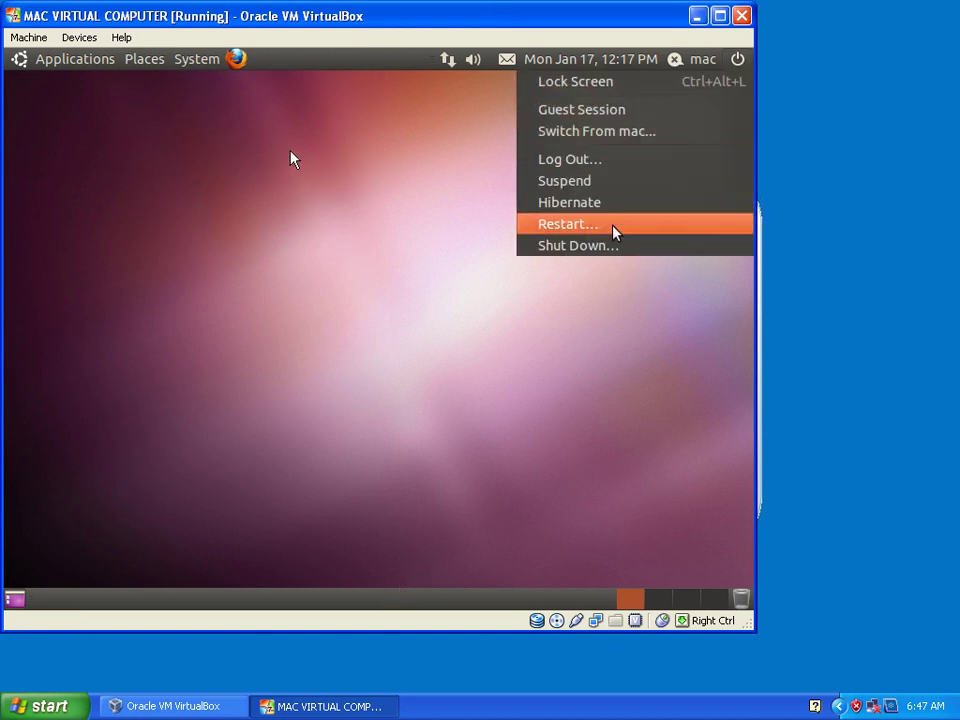
pyautogui.click(250, 393)
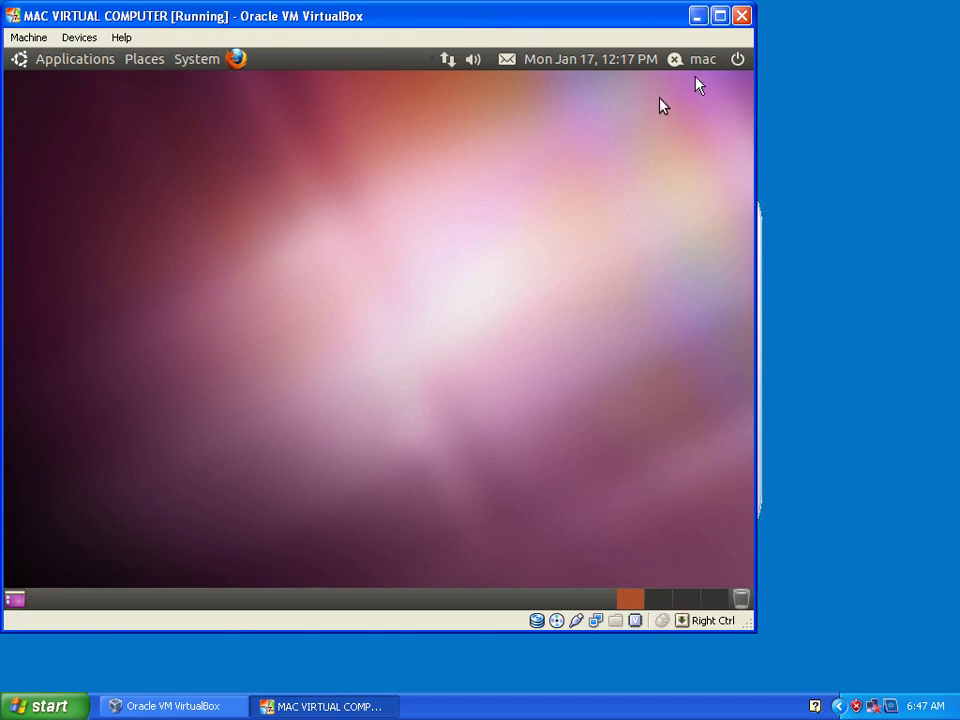
pyautogui.click(737, 62)
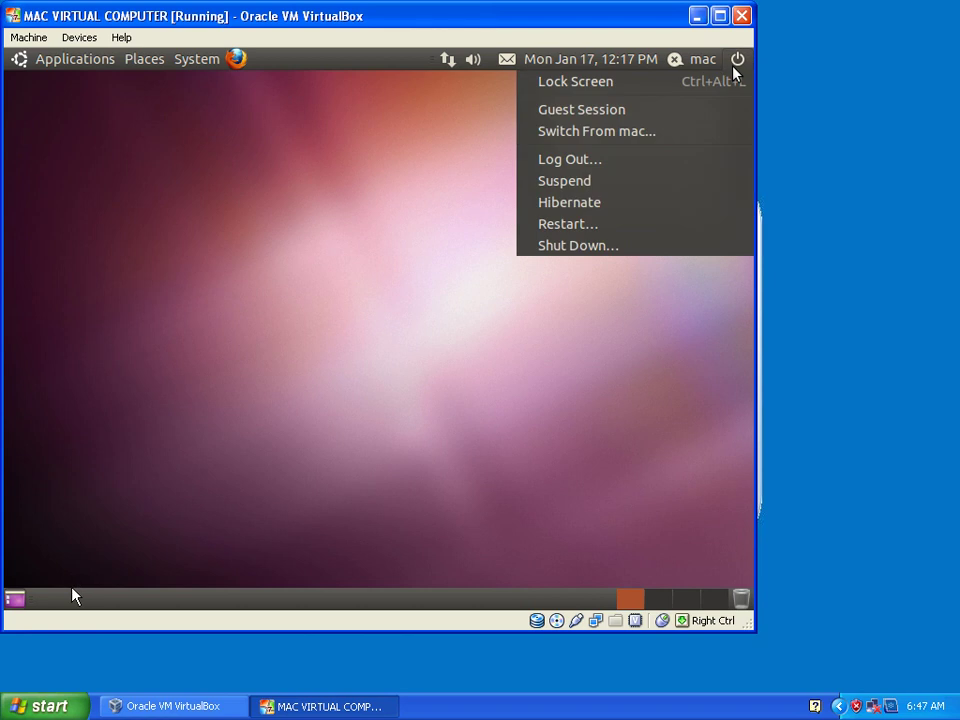
pyautogui.click(614, 227)
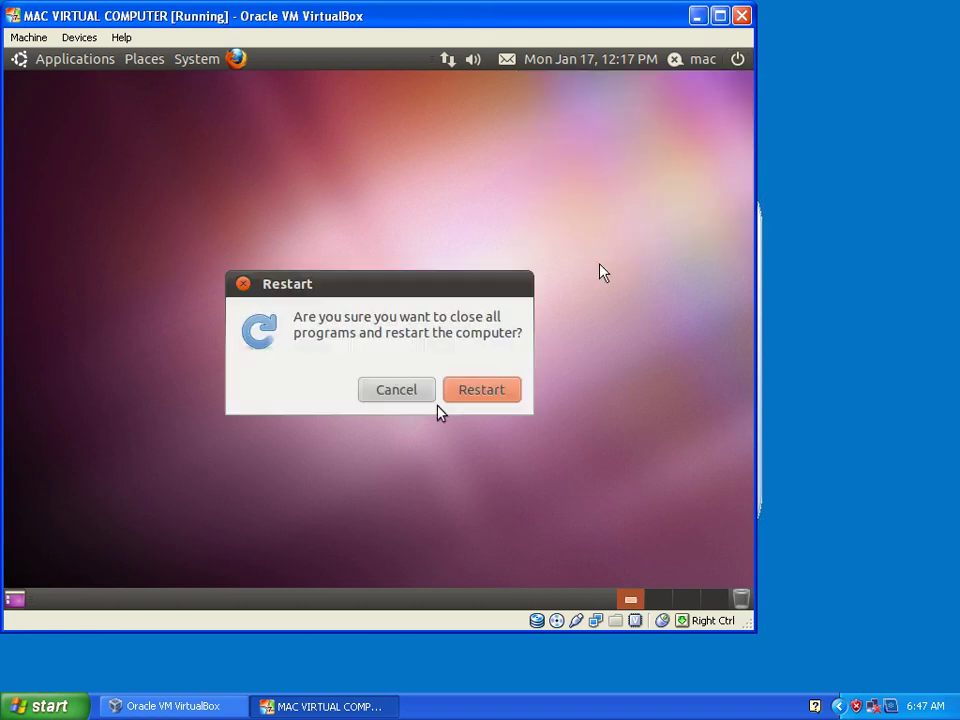
pyautogui.click(412, 394)
pyautogui.click(737, 62)
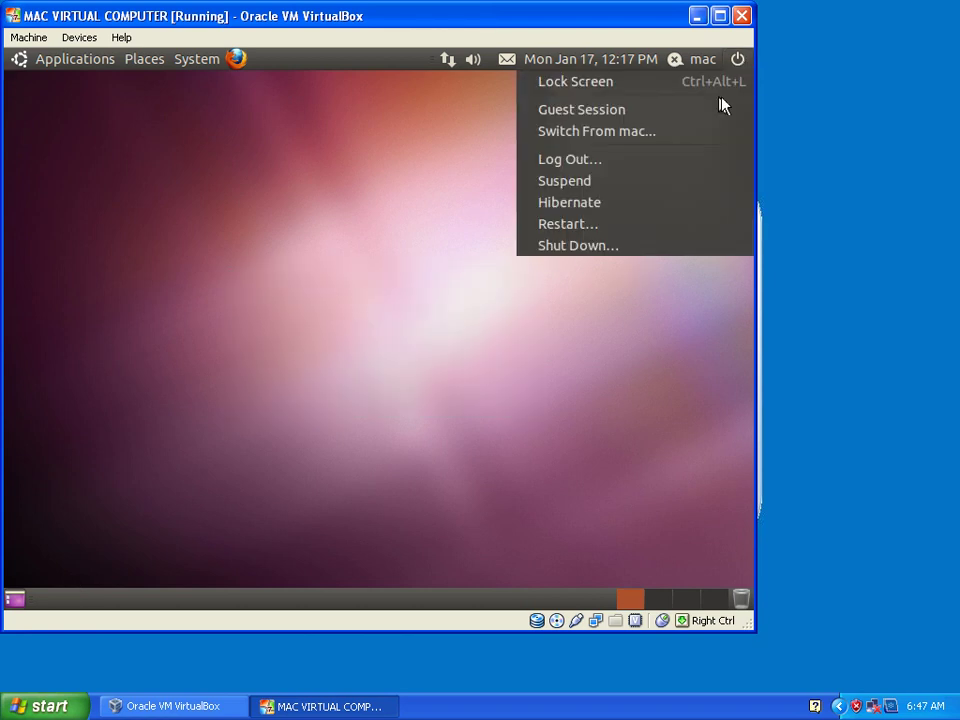
pyautogui.click(578, 246)
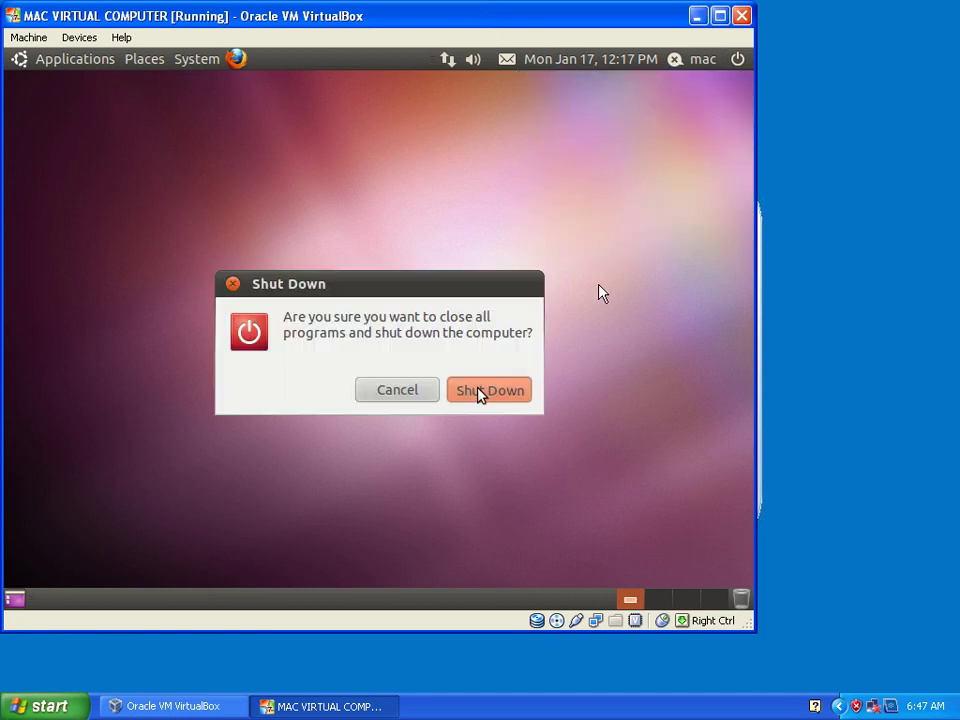
pyautogui.click(481, 391)
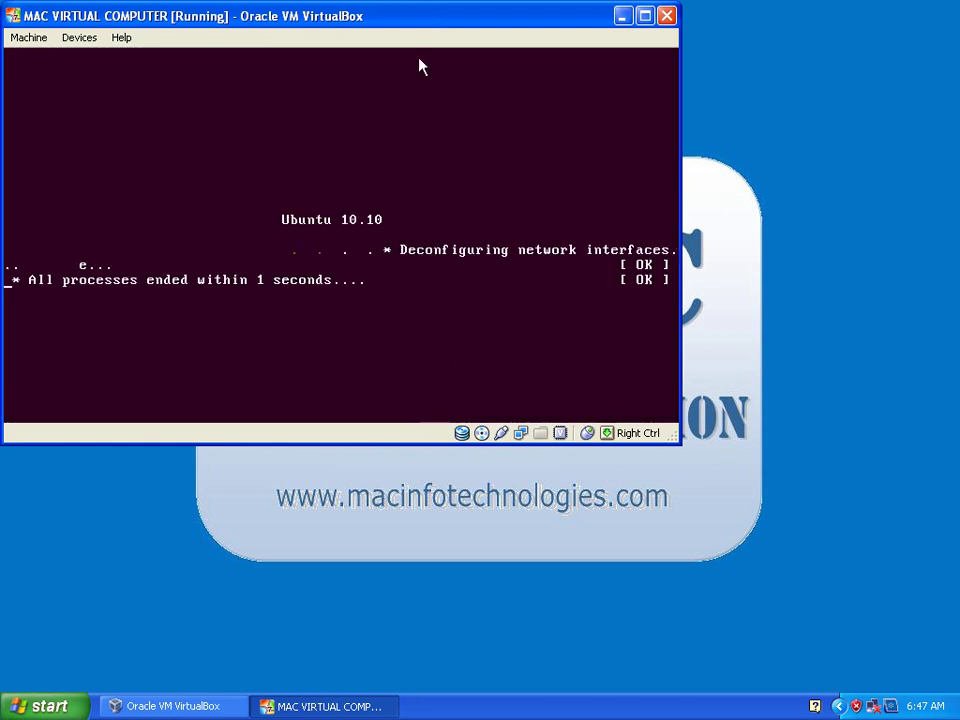
pyautogui.click(30, 37)
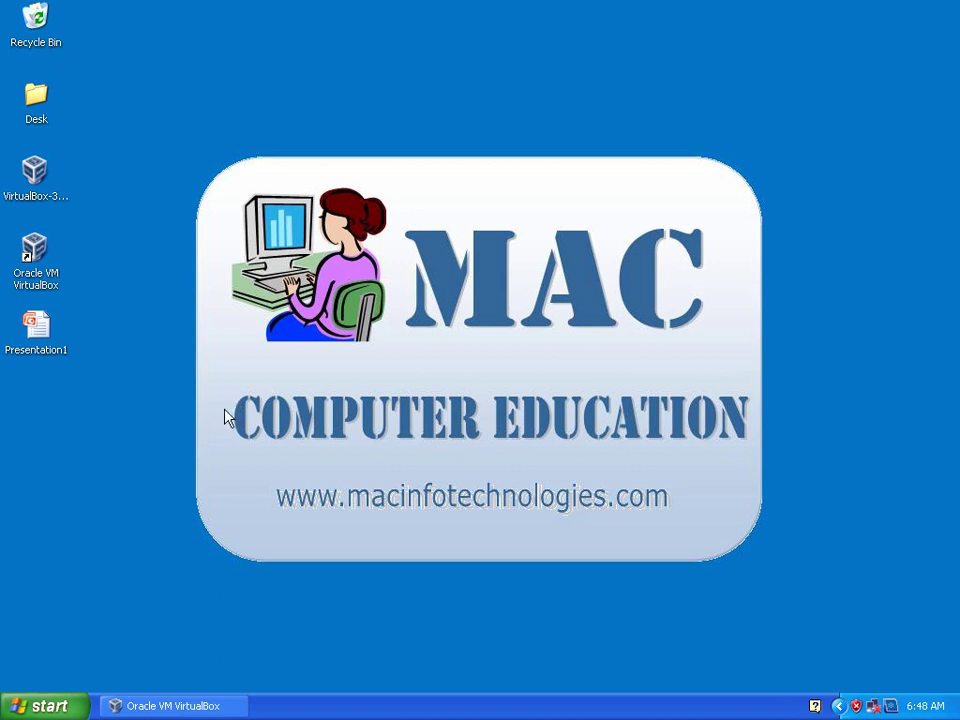
pyautogui.click(200, 704)
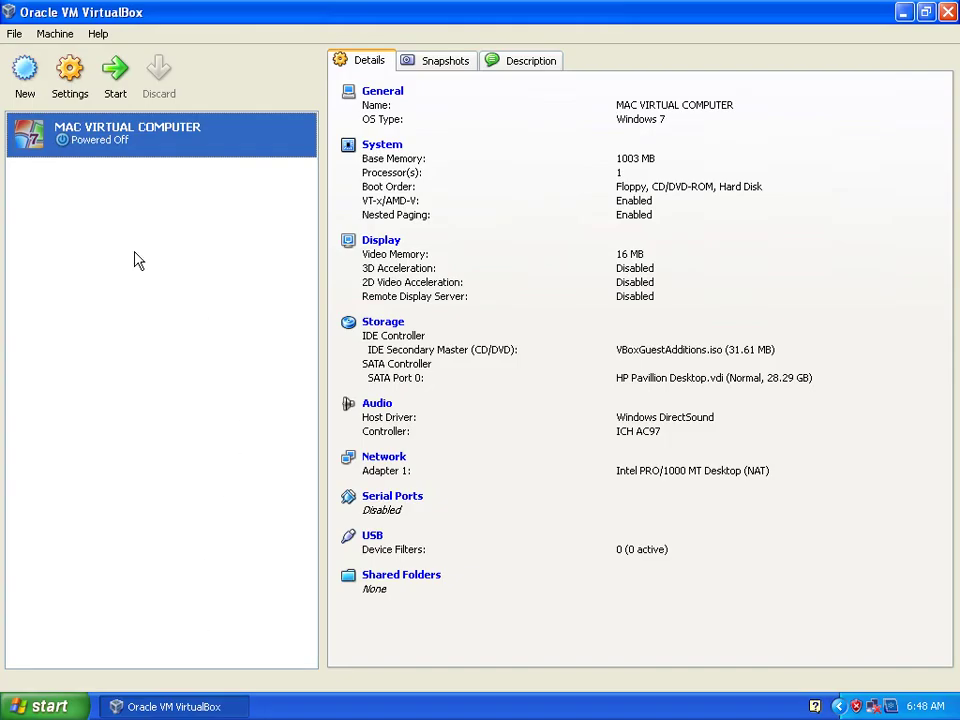
pyautogui.click(389, 325)
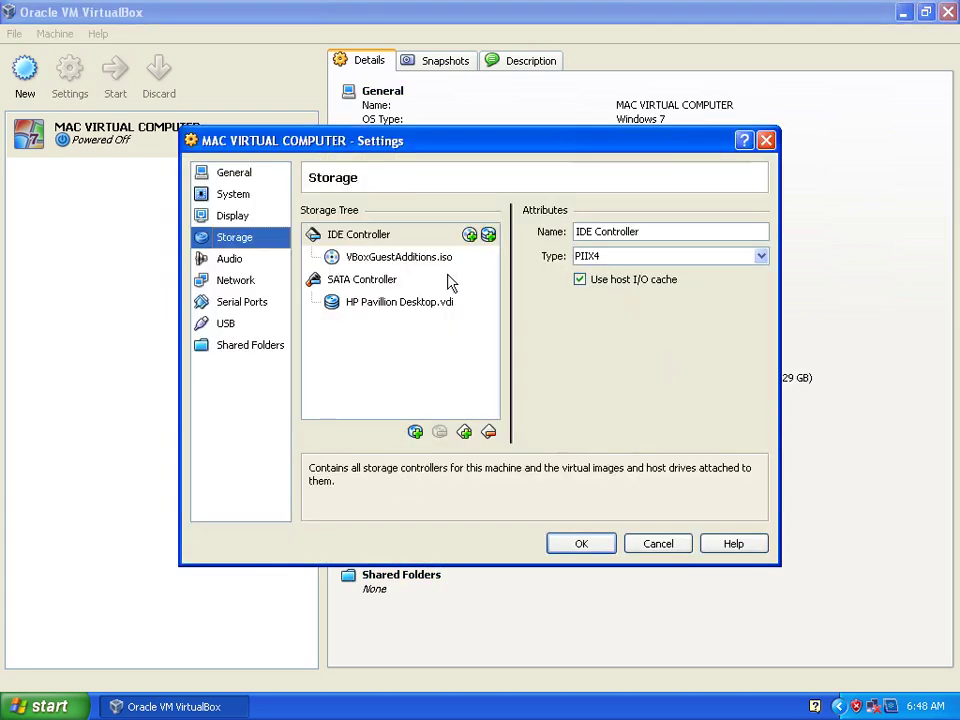
pyautogui.click(388, 262)
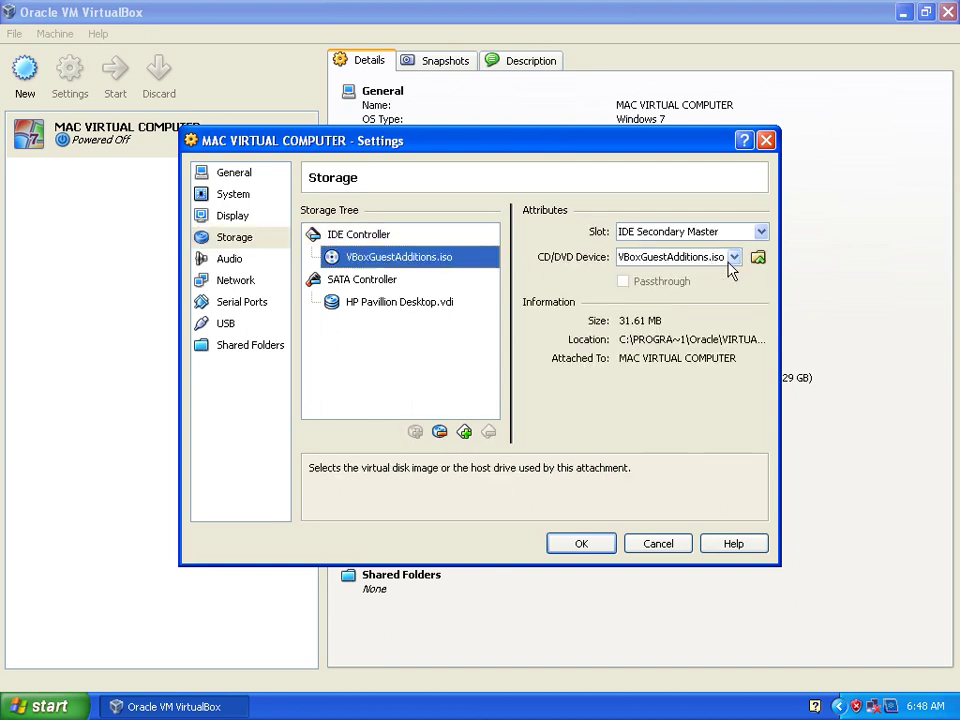
pyautogui.click(734, 257)
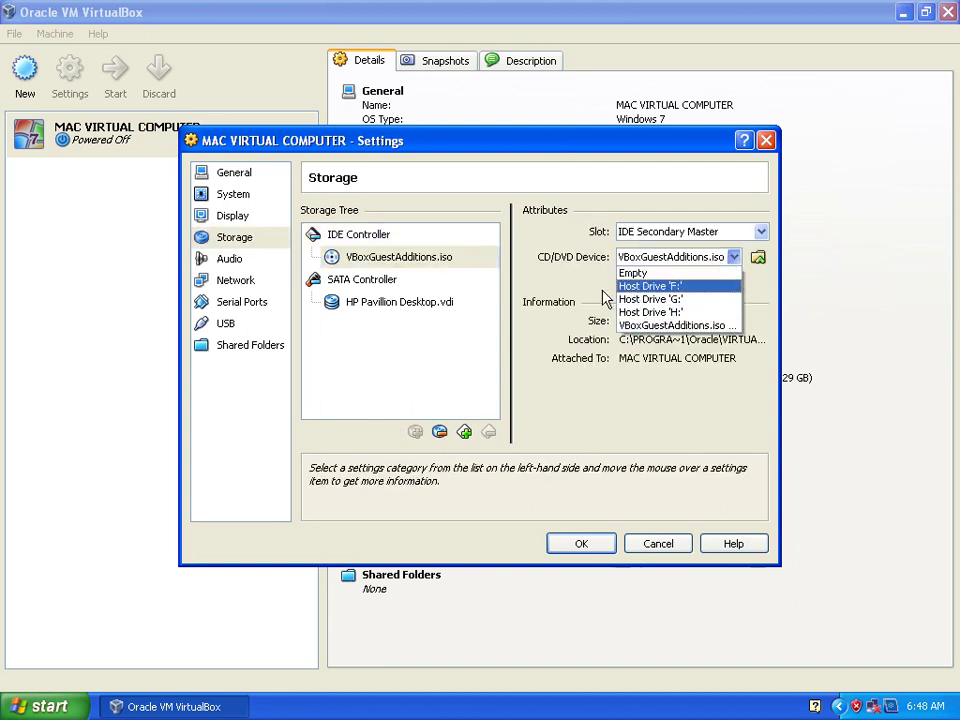
pyautogui.click(670, 325)
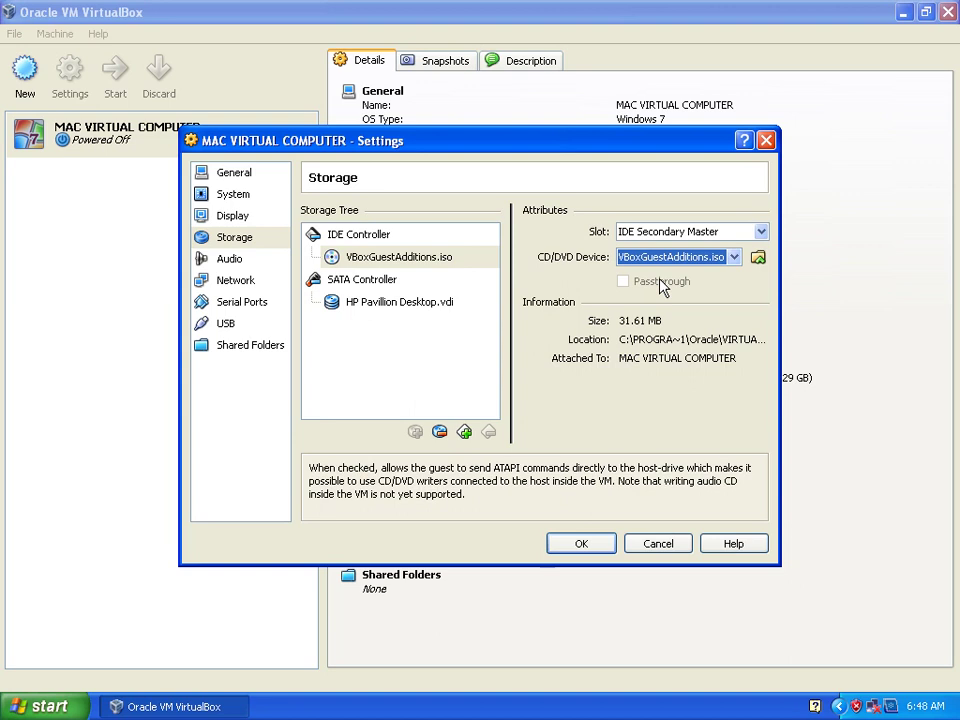
pyautogui.click(581, 549)
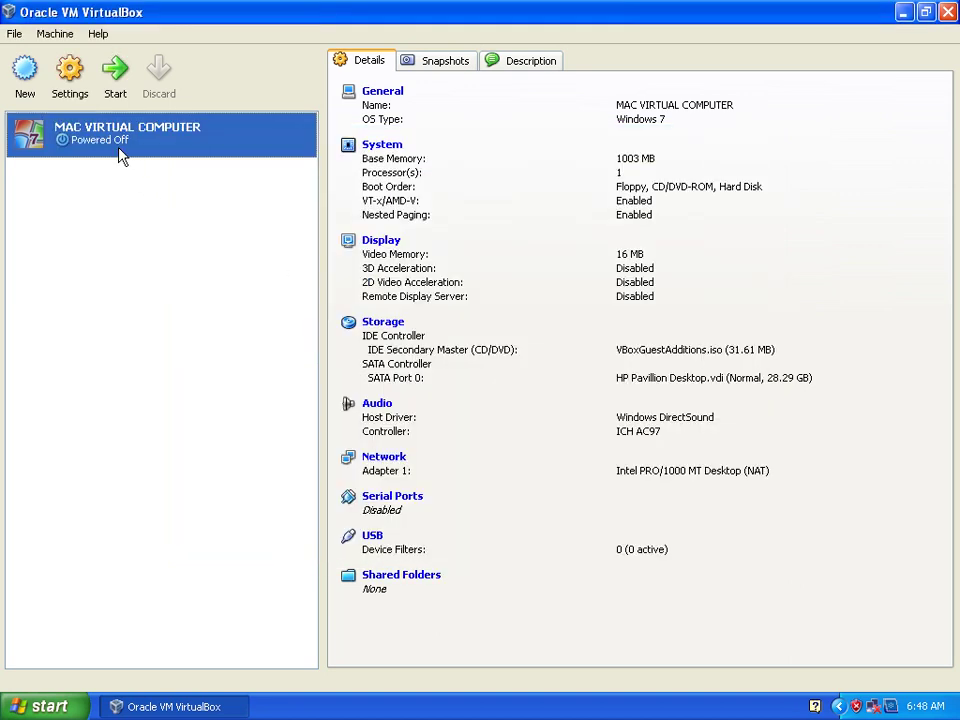
# Start MAC VIRTUAL COMPUTER and boot the default Ubuntu entry from the GRUB menu.
pyautogui.click(116, 95)
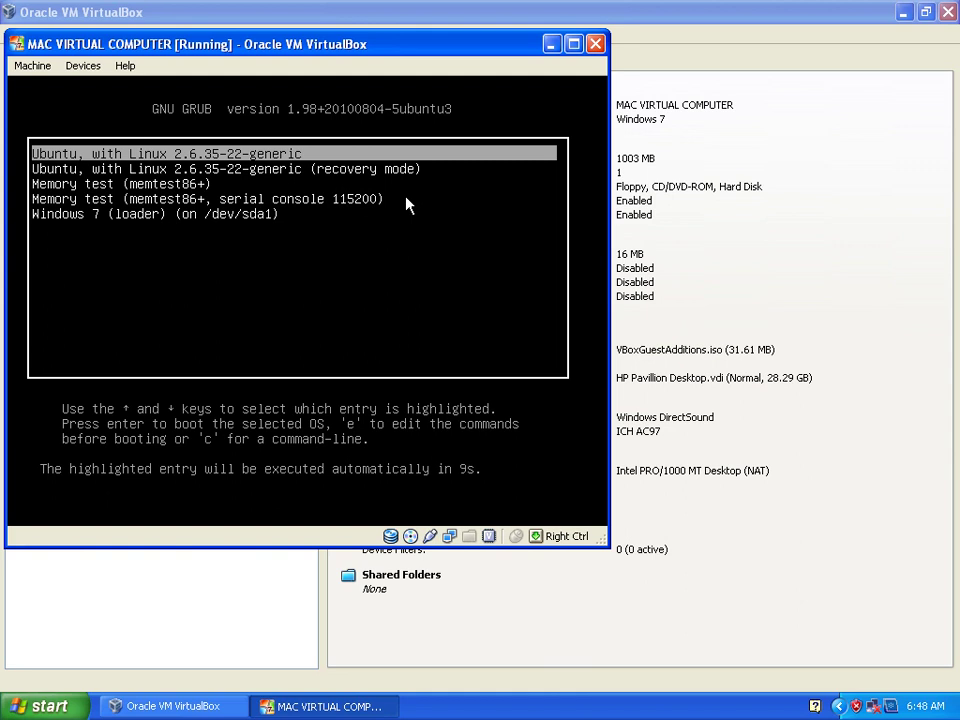
pyautogui.press('Return')
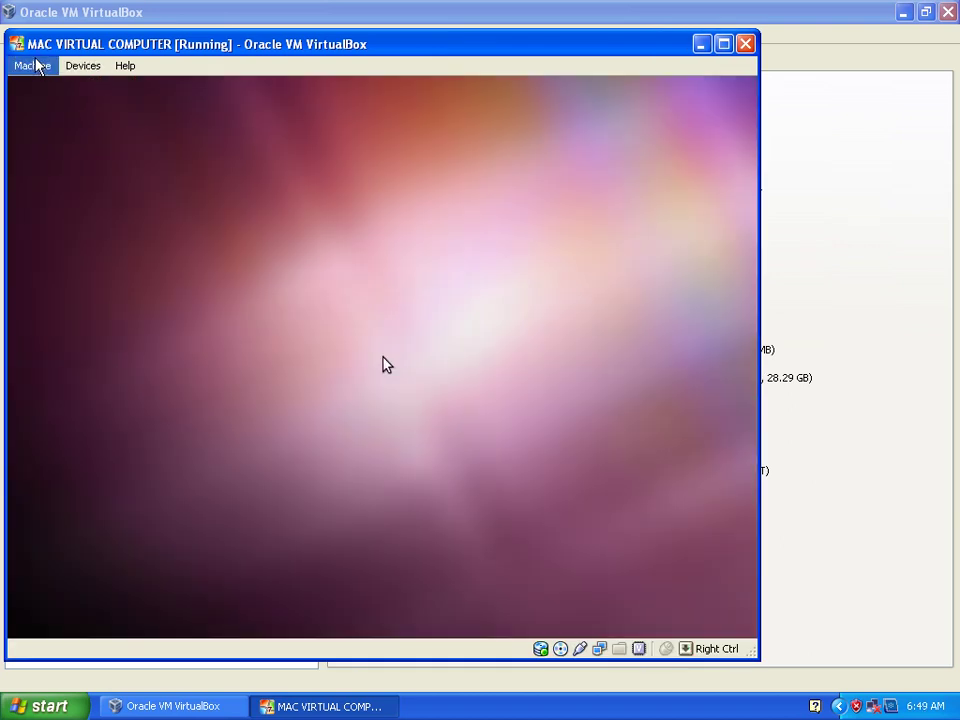
pyautogui.click(35, 66)
# Log in to the Ubuntu guest by selecting the user account and entering its password.
pyautogui.click(41, 88)
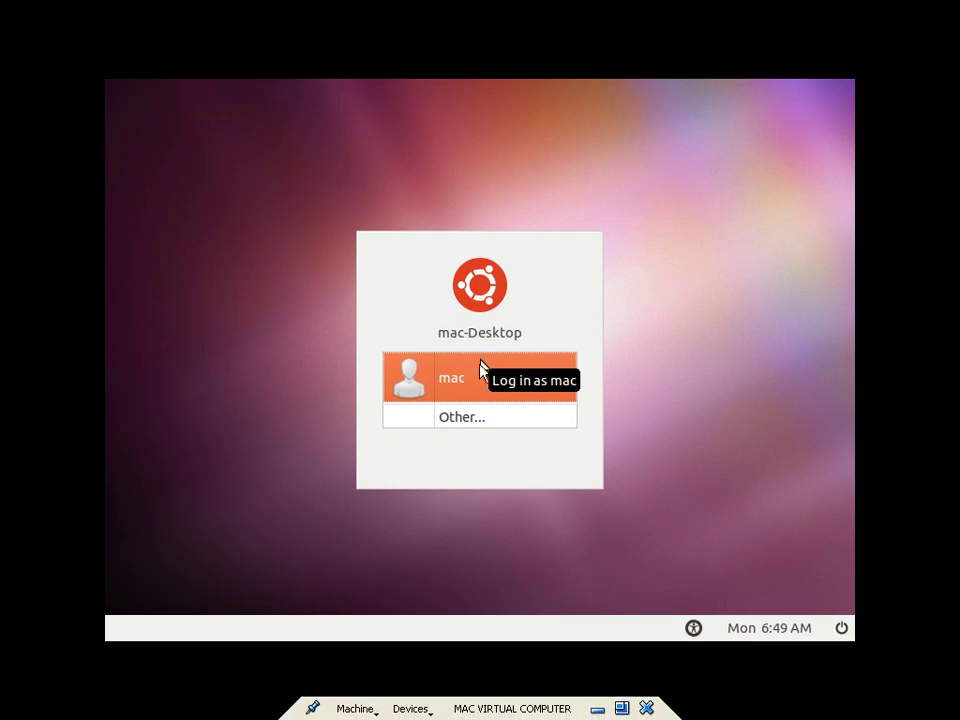
pyautogui.click(476, 378)
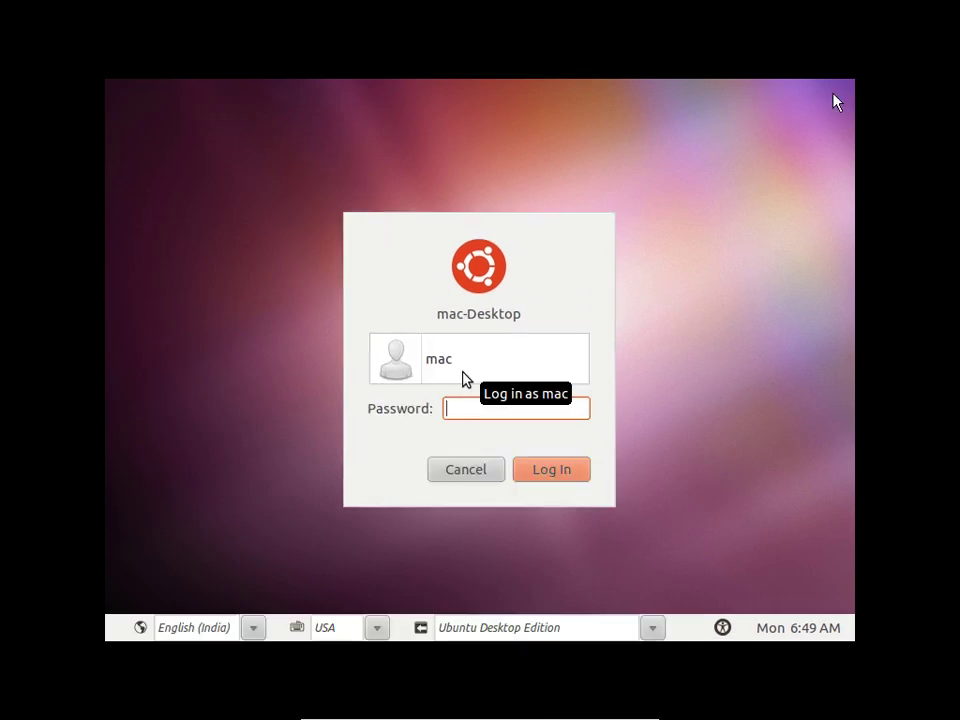
pyautogui.write('••••••••••')
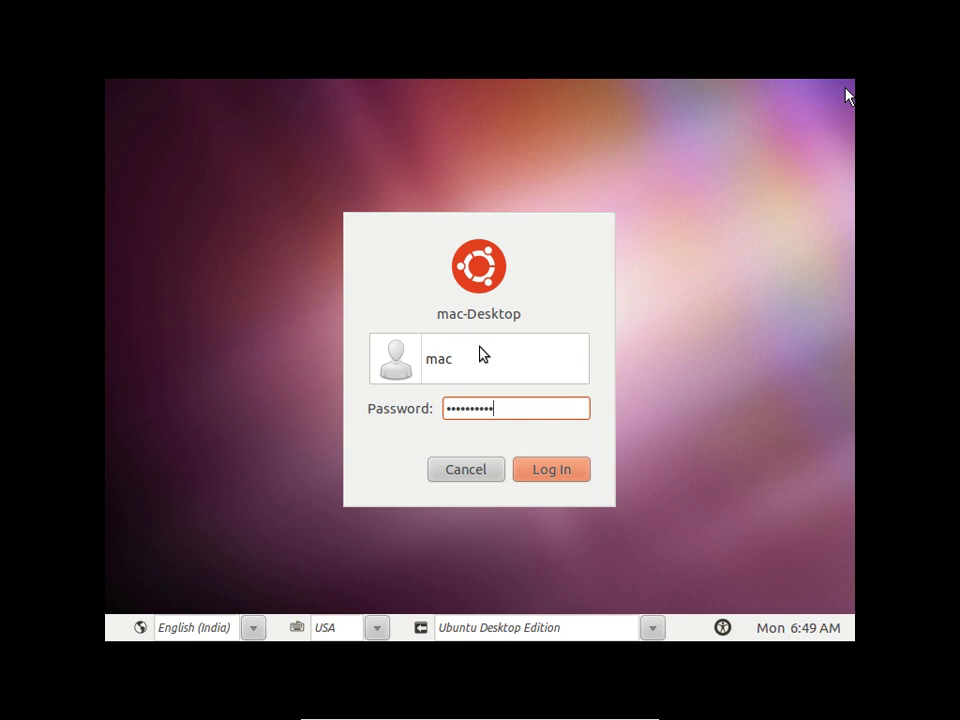
pyautogui.click(548, 474)
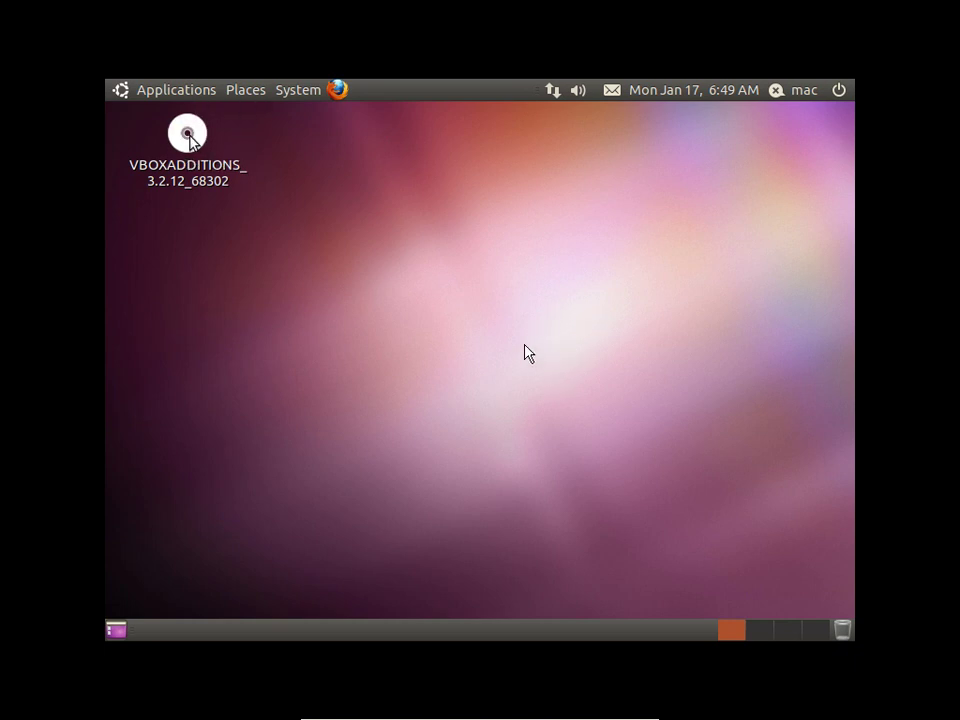
# Run the VBOXADDITIONS disc's software via its Open With Autorun Prompt option.
pyautogui.rightClick(190, 136)
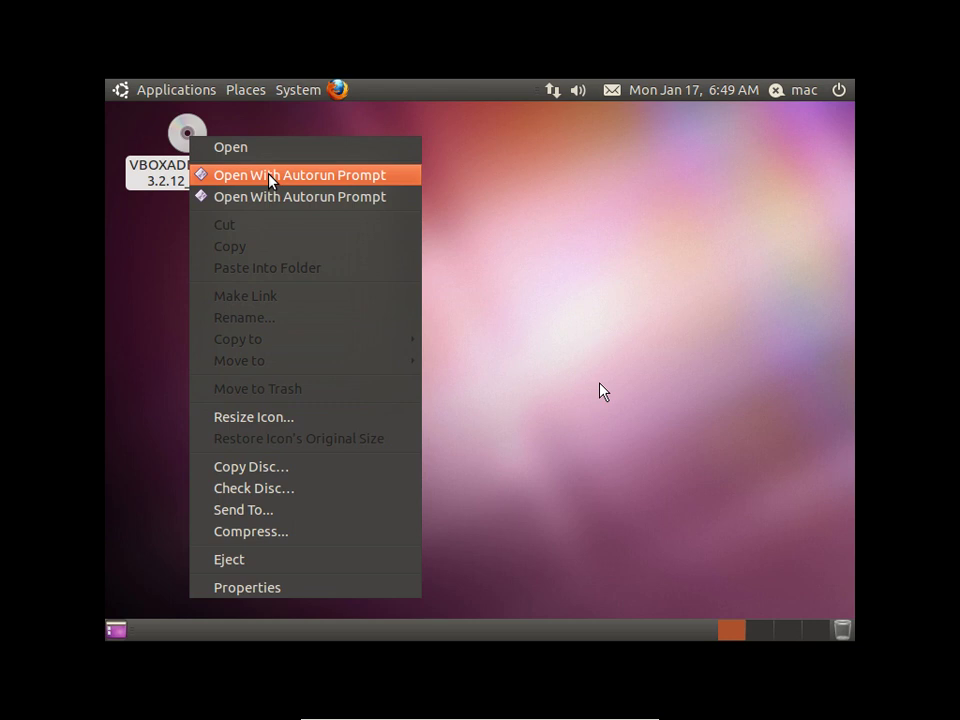
pyautogui.click(271, 177)
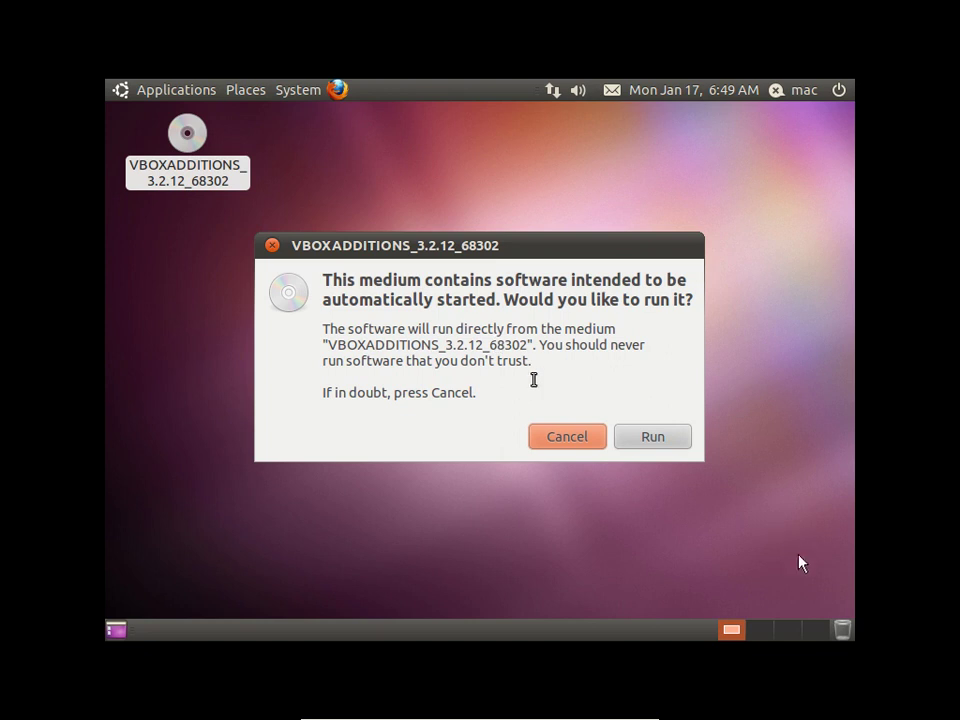
pyautogui.click(658, 443)
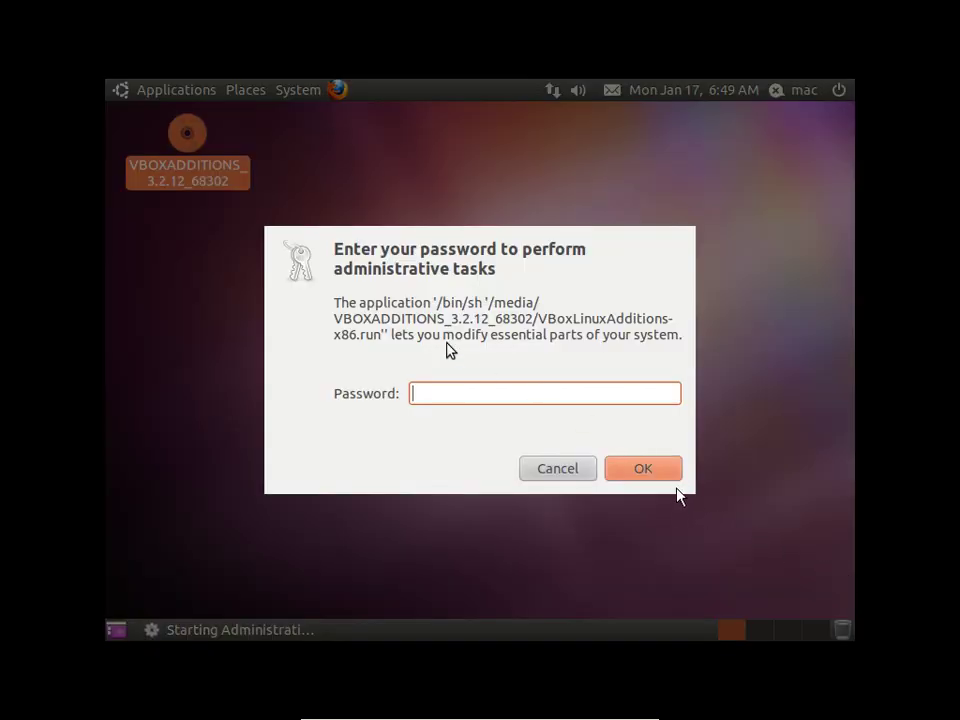
# Enter the administrator password to install Guest Additions 3.2.12, then close the finished installer terminal.
pyautogui.write('ma')
pyautogui.press('BackSpace')
pyautogui.write('abcdefghi')
pyautogui.click(661, 469)
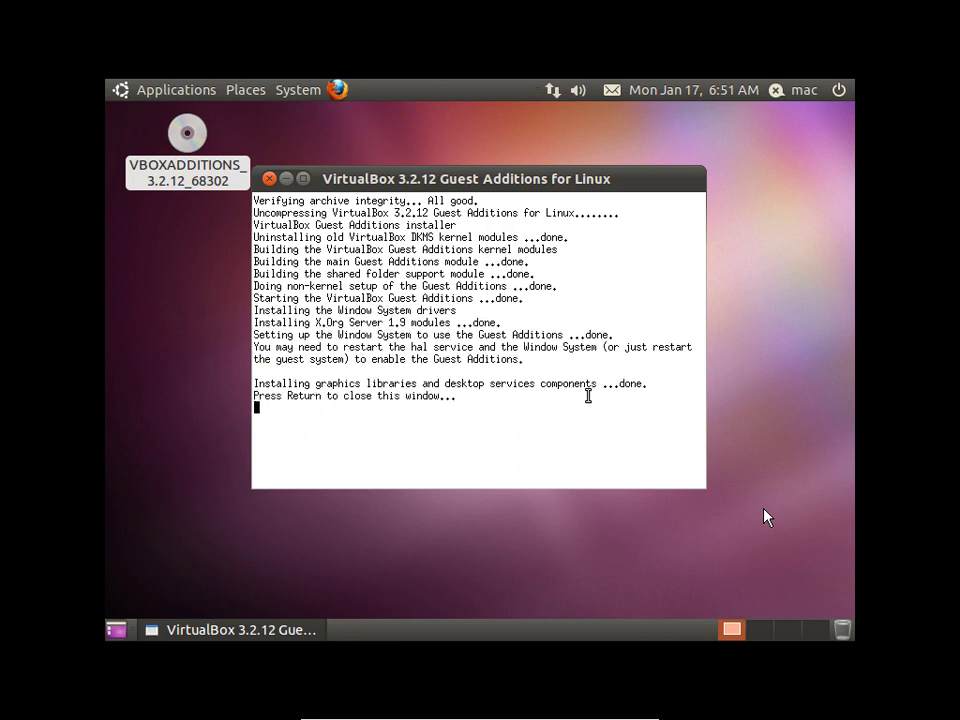
pyautogui.press('Return')
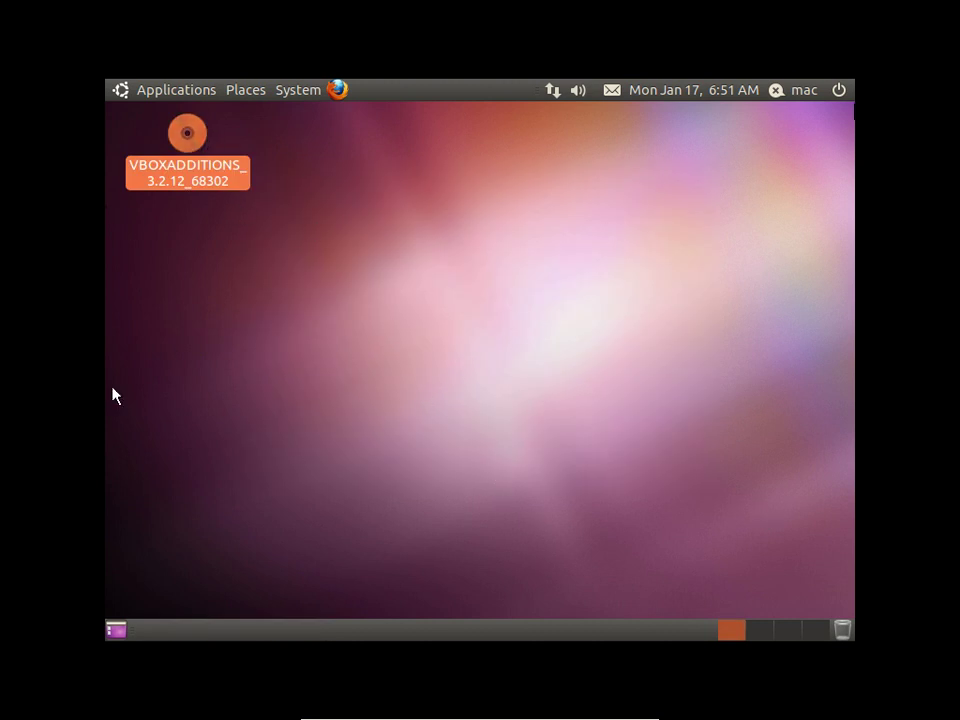
# Choose Shut Down from the Ubuntu top-panel power menu and confirm it.
pyautogui.click(834, 90)
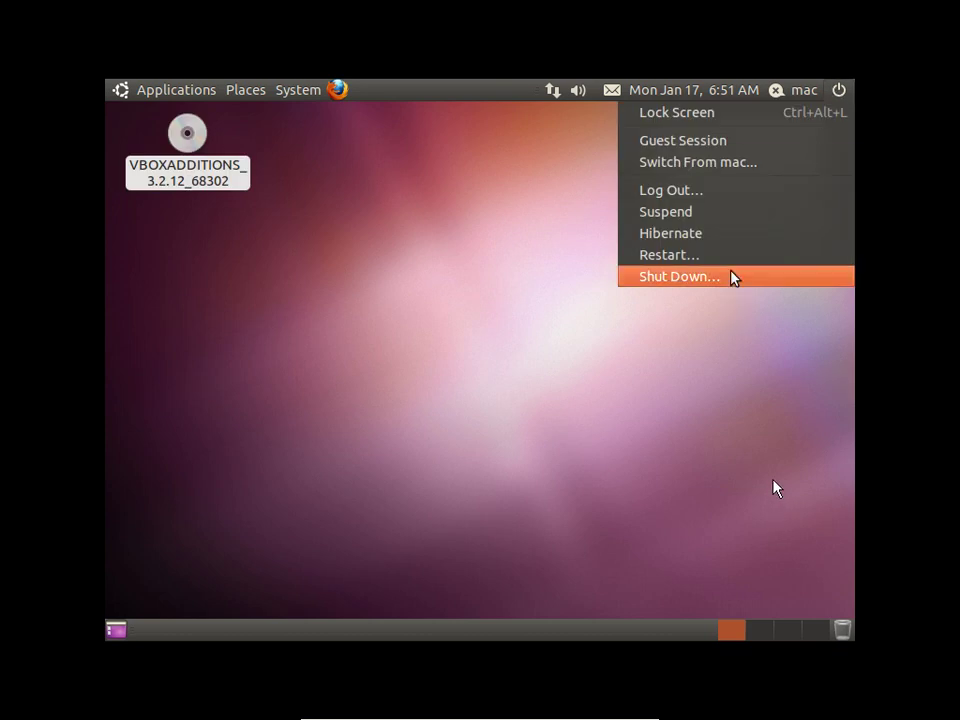
pyautogui.click(731, 275)
pyautogui.click(600, 422)
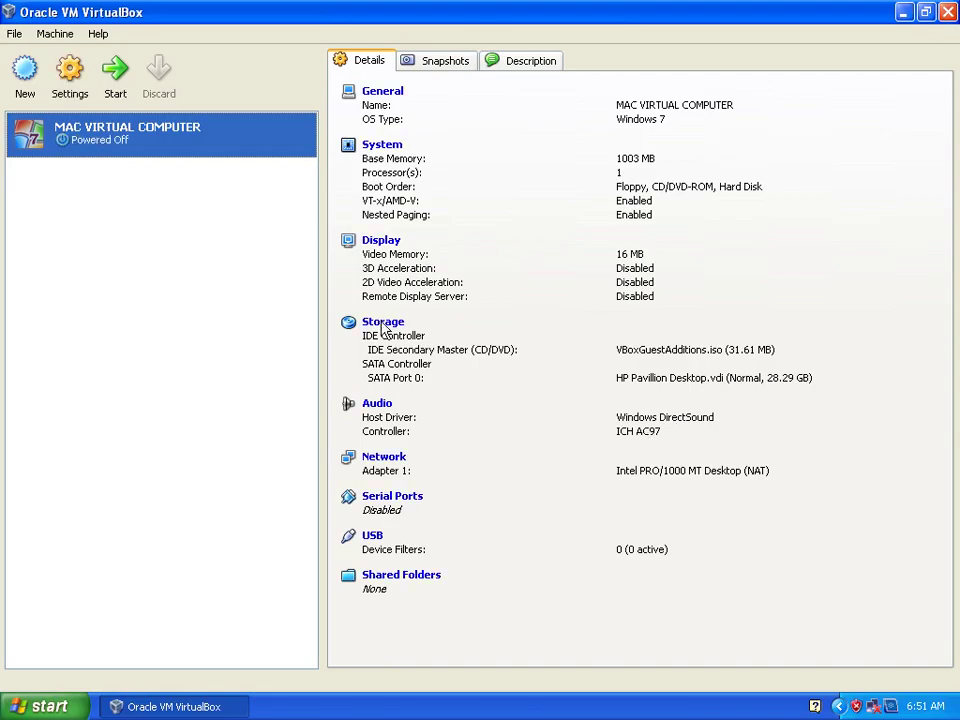
# Swap the MAC VIRTUAL COMPUTER's VBoxGuestAdditions.iso for Host Drive 'G:' in Storage settings, keeping the PIIX4 controller.
pyautogui.click(384, 326)
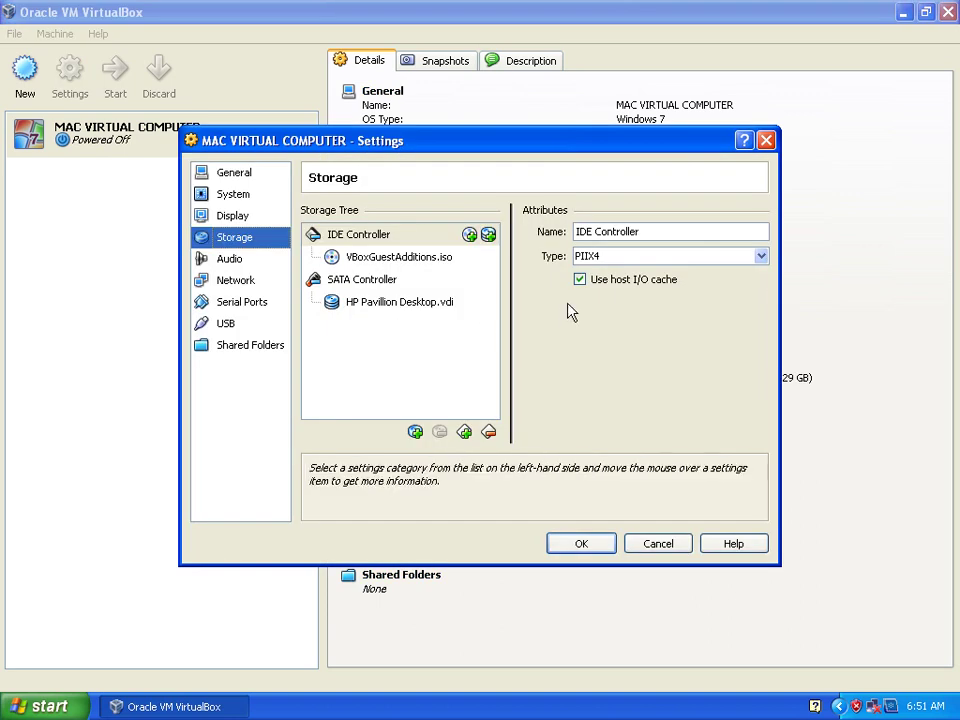
pyautogui.click(761, 259)
pyautogui.click(752, 263)
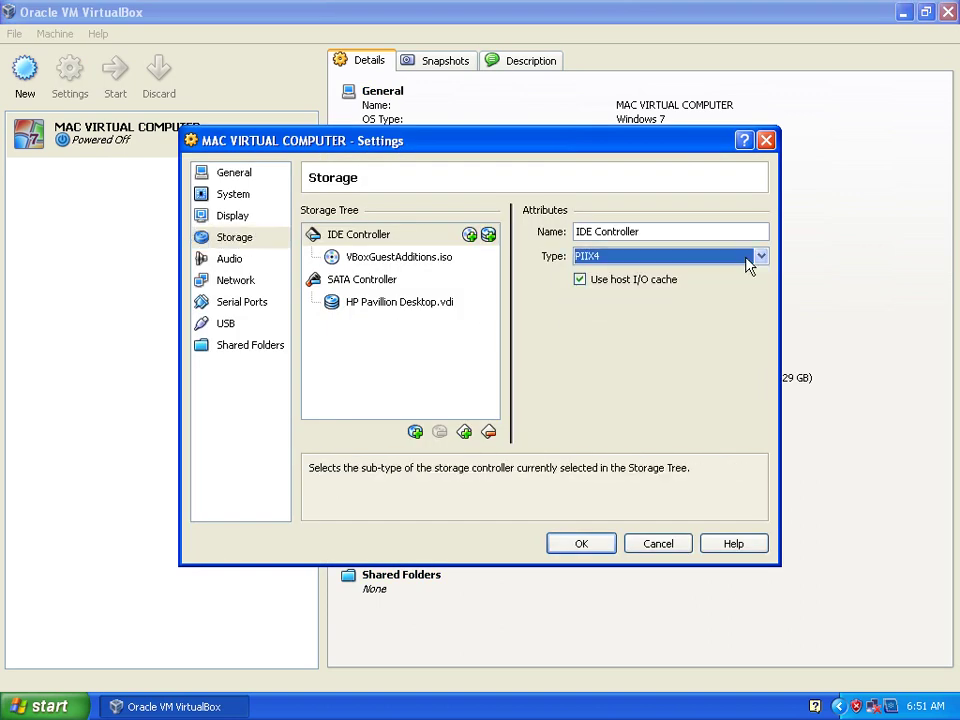
pyautogui.click(408, 262)
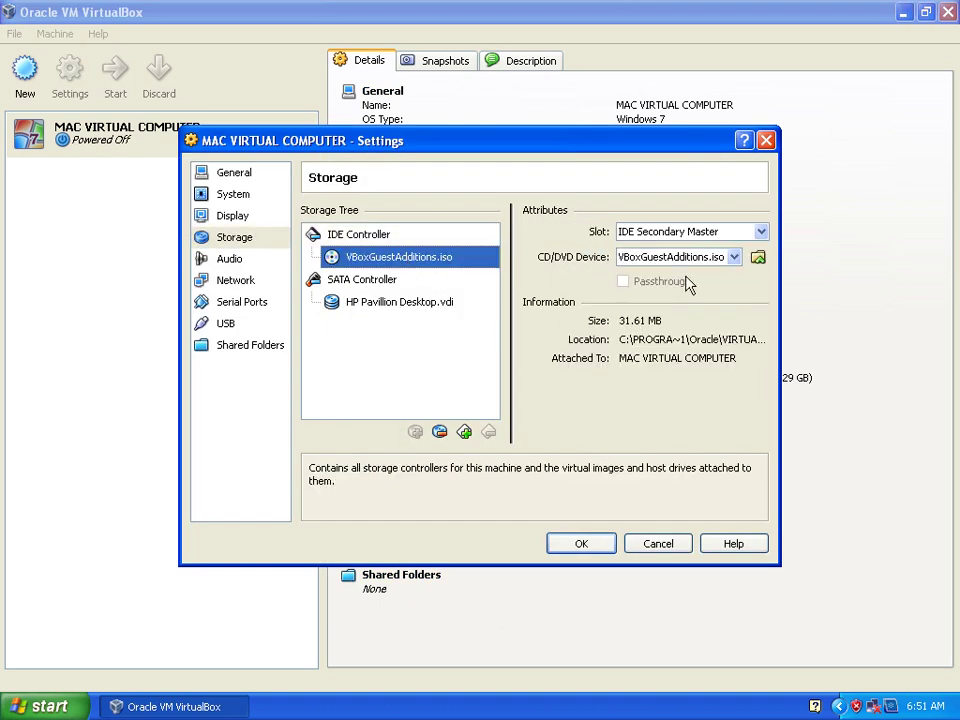
pyautogui.click(734, 257)
pyautogui.click(707, 300)
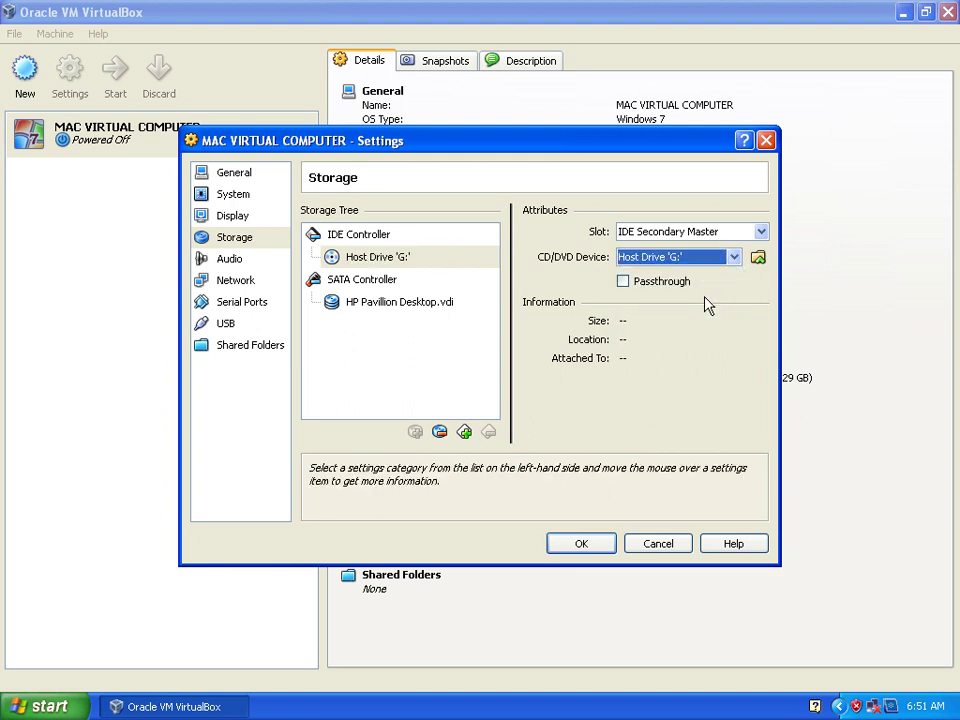
pyautogui.click(582, 543)
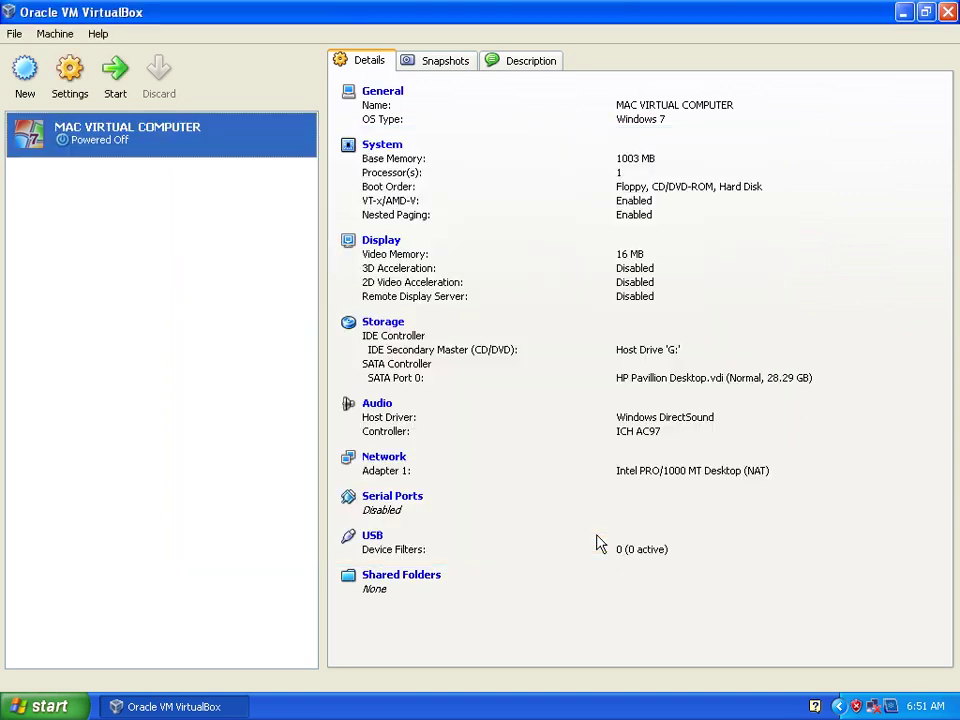
pyautogui.click(40, 706)
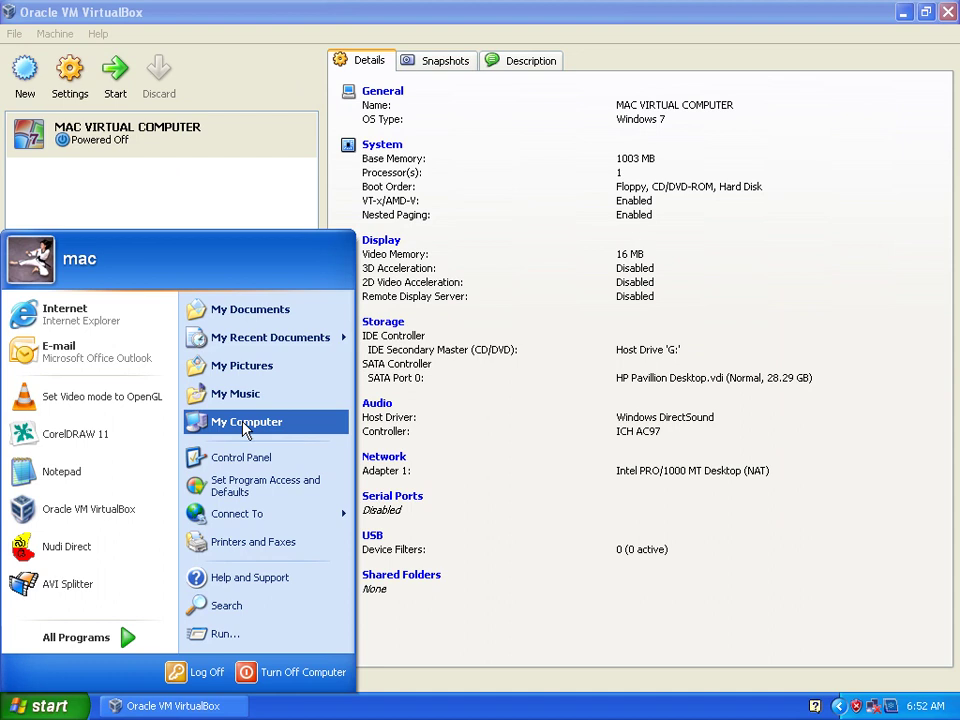
# Unmount the Ubuntu 10.10 (G:) disc with PowerISO, close My Computer, and start MAC VIRTUAL COMPUTER.
pyautogui.click(298, 428)
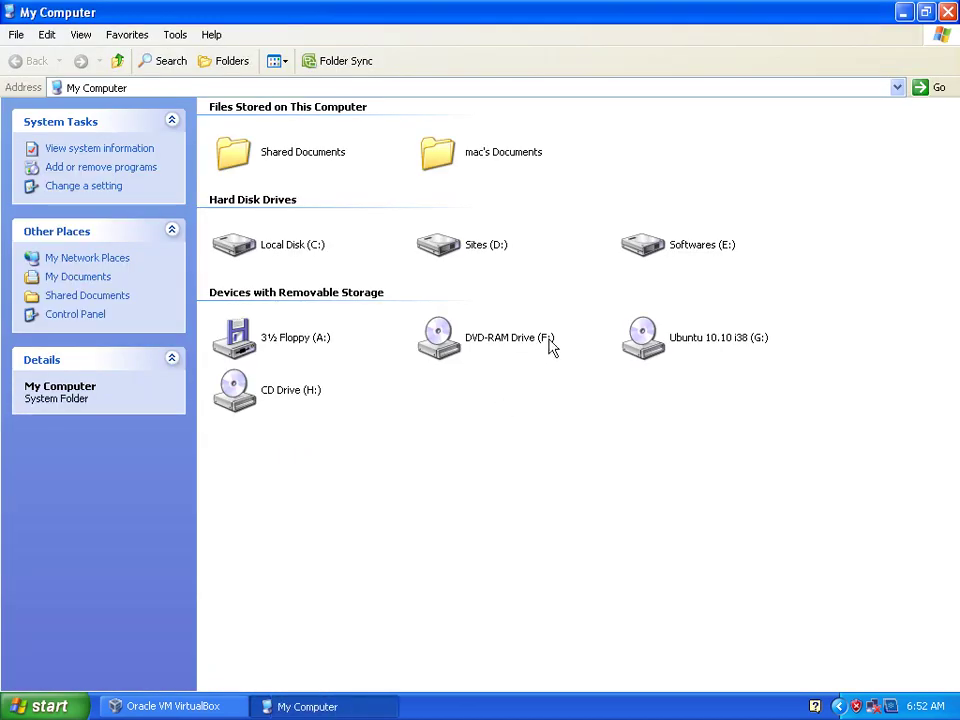
pyautogui.rightClick(640, 343)
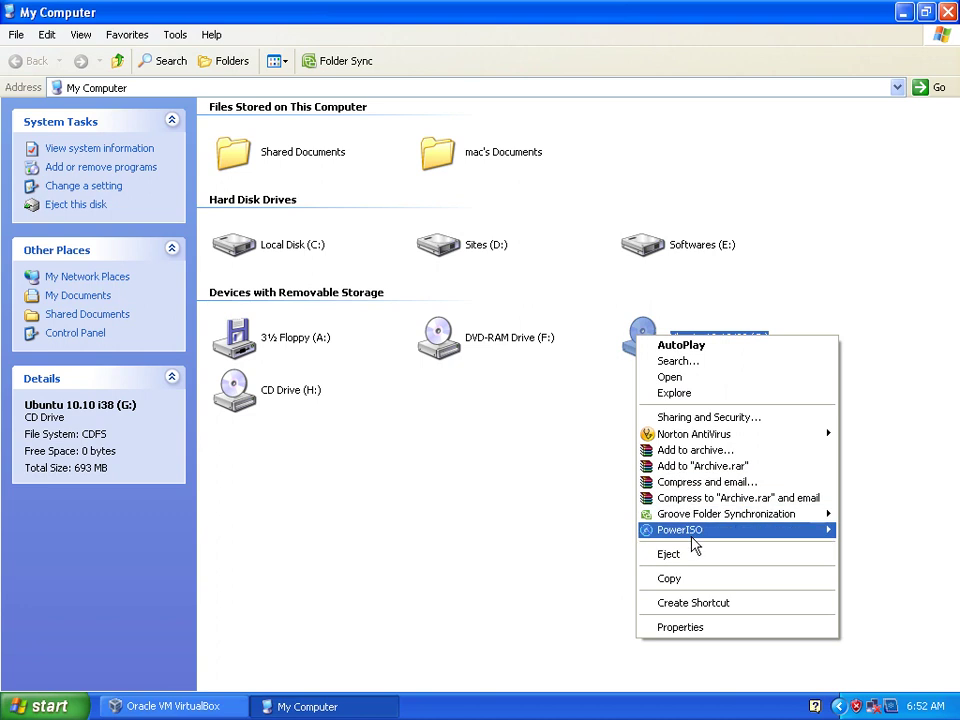
pyautogui.moveTo(692, 538)
pyautogui.click(422, 593)
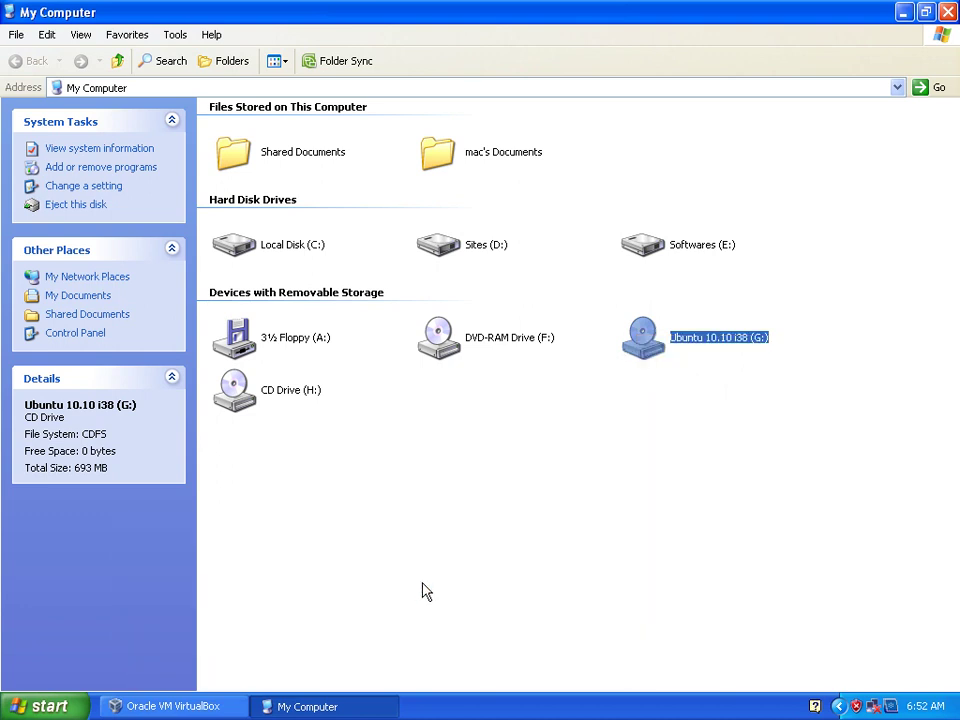
pyautogui.click(947, 12)
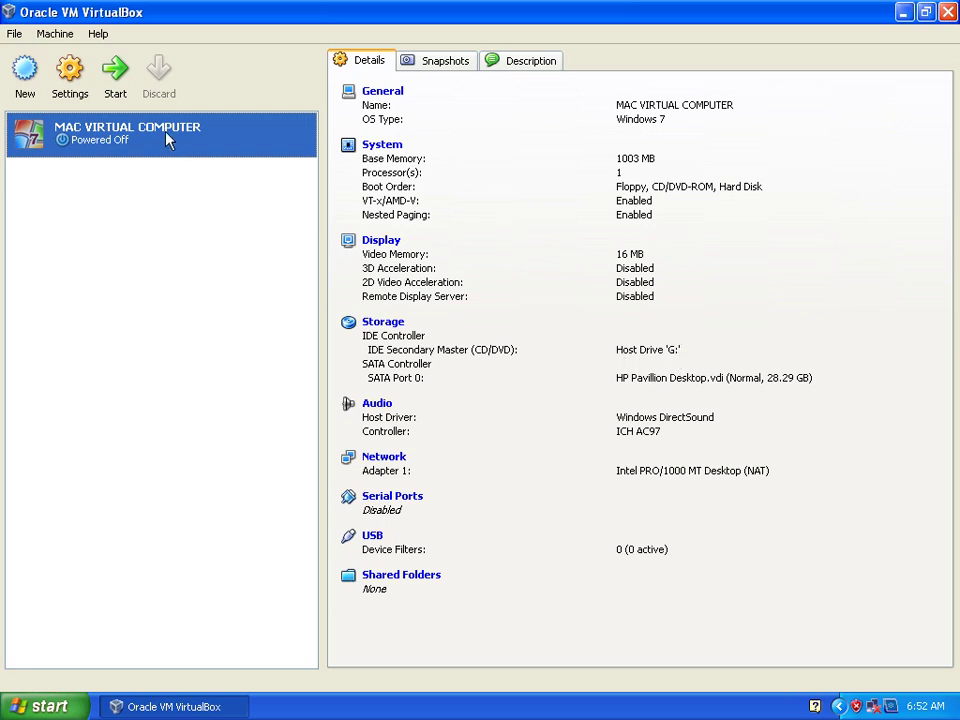
pyautogui.click(114, 88)
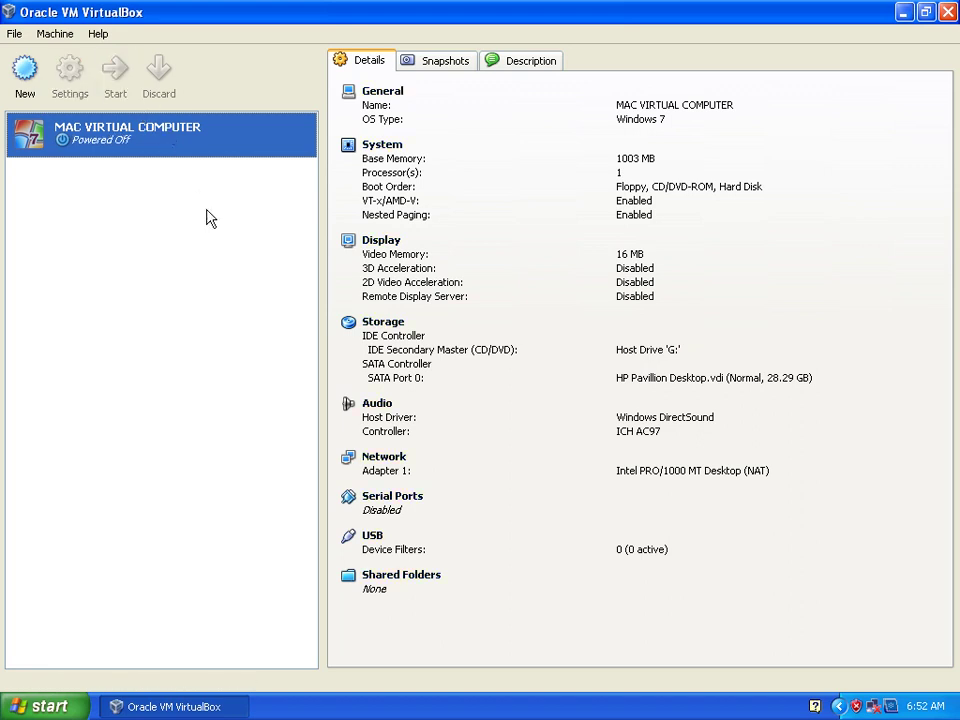